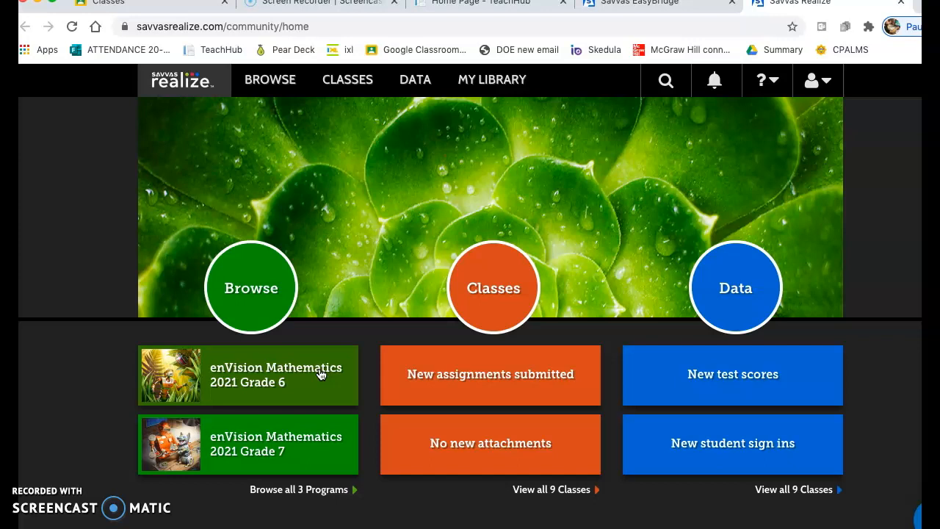
# - Open Topic 2: Integers and Rational Numbers in the enVision Mathematics 2021 Grade 6 program
pyautogui.click(320, 374)
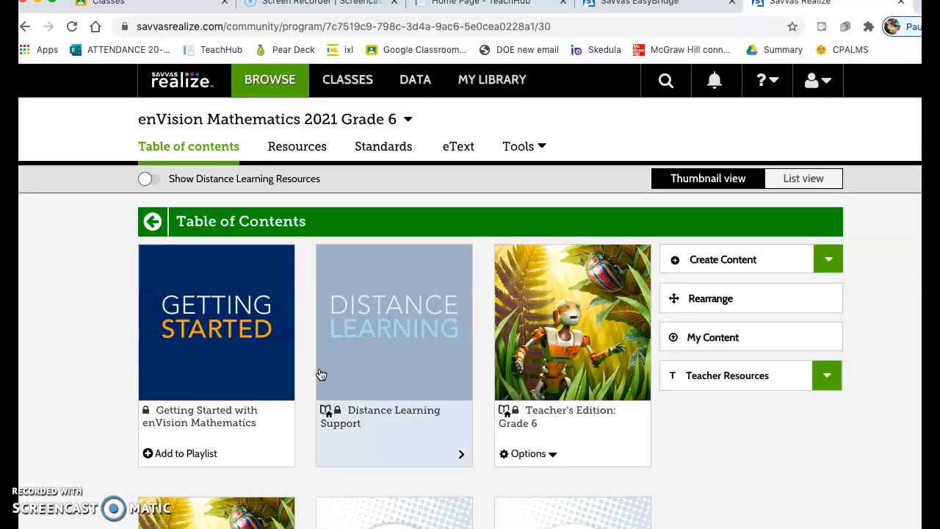
pyautogui.scroll(-3, 320, 375)
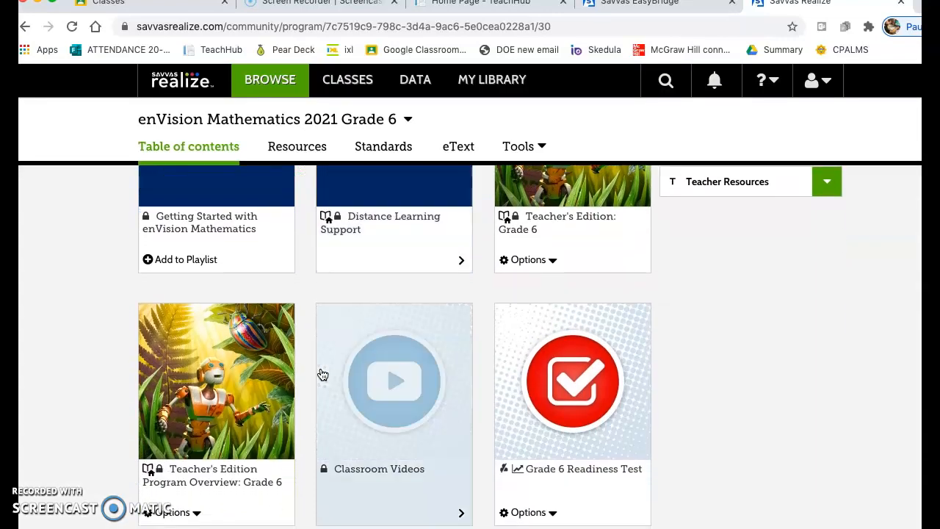
pyautogui.scroll(-2, 322, 375)
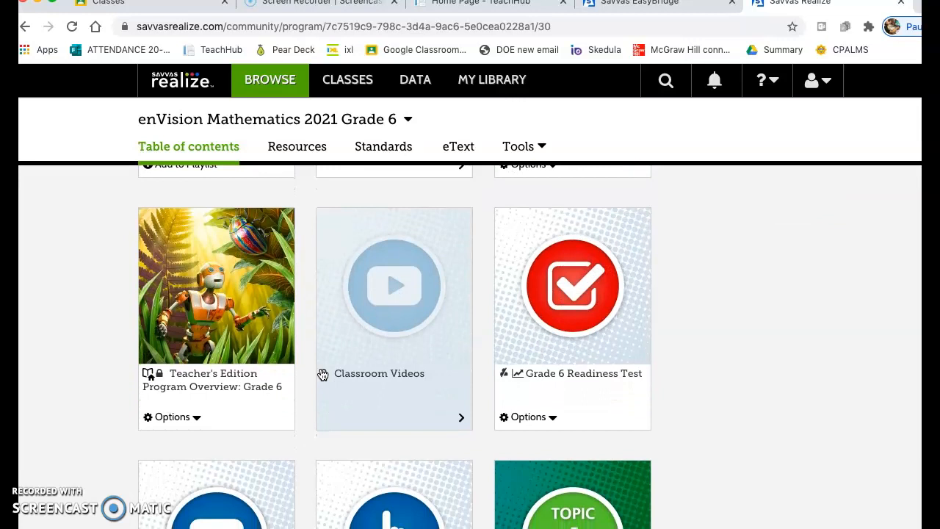
pyautogui.scroll(-7, 322, 374)
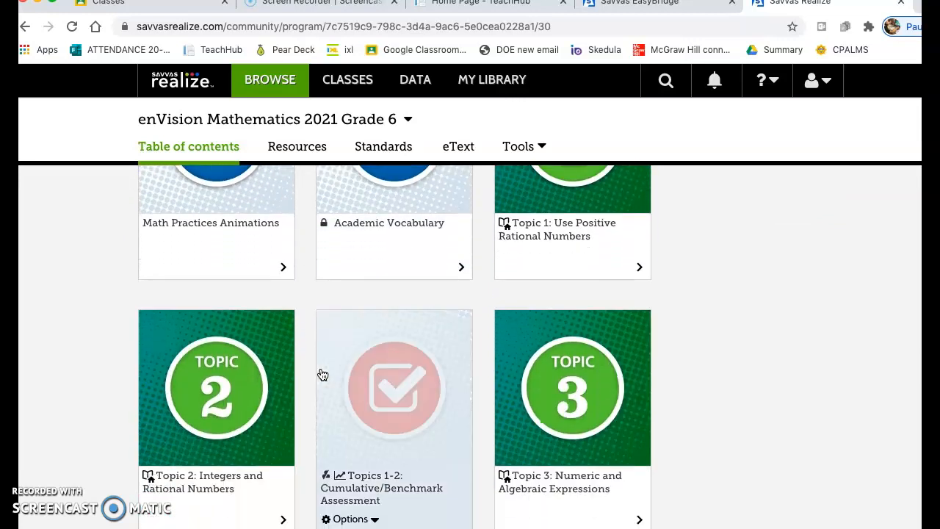
pyautogui.scroll(-1, 322, 374)
pyautogui.click(263, 384)
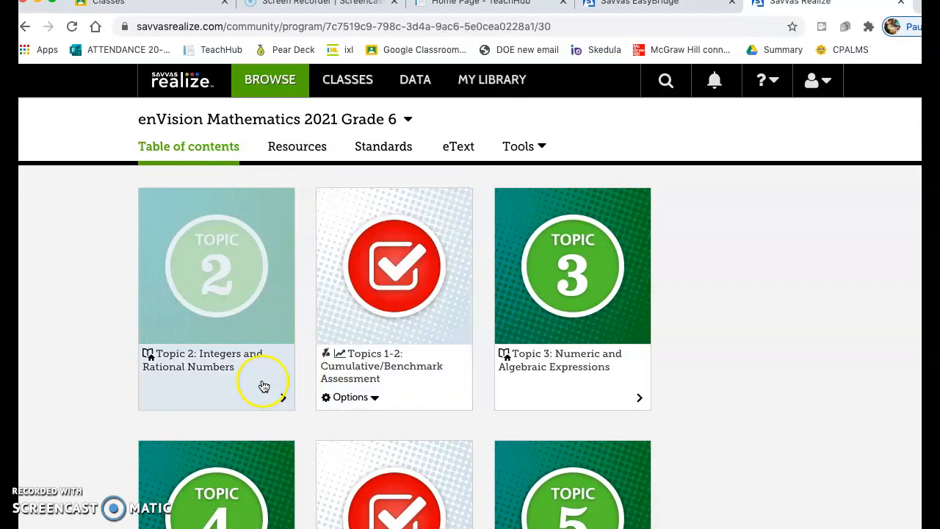
pyautogui.click(247, 367)
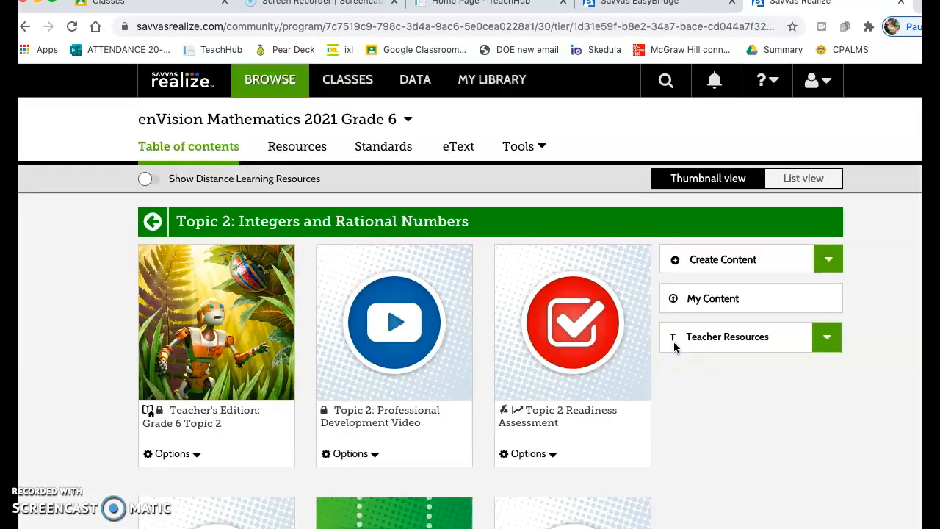
# - Open Lesson 2-1: Understand Integers from the Topic 2 contents
pyautogui.scroll(-2, 673, 342)
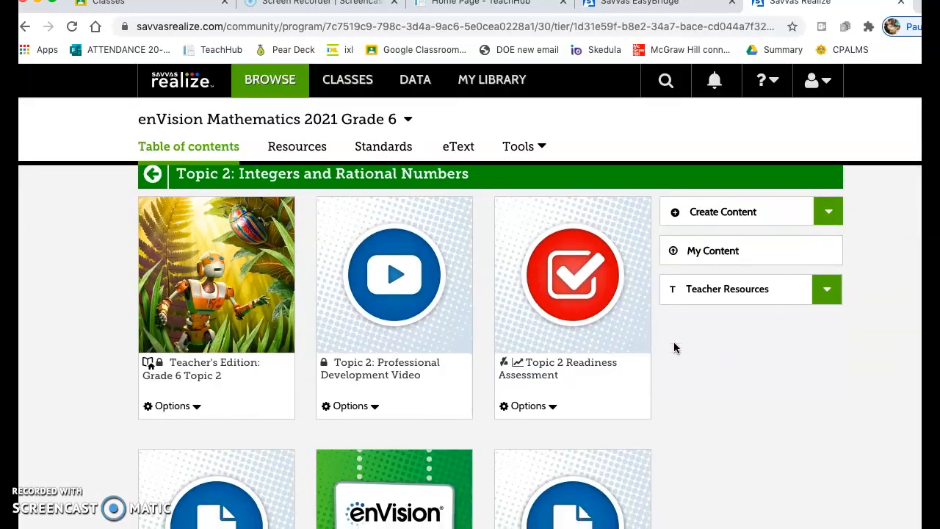
pyautogui.scroll(-1, 673, 347)
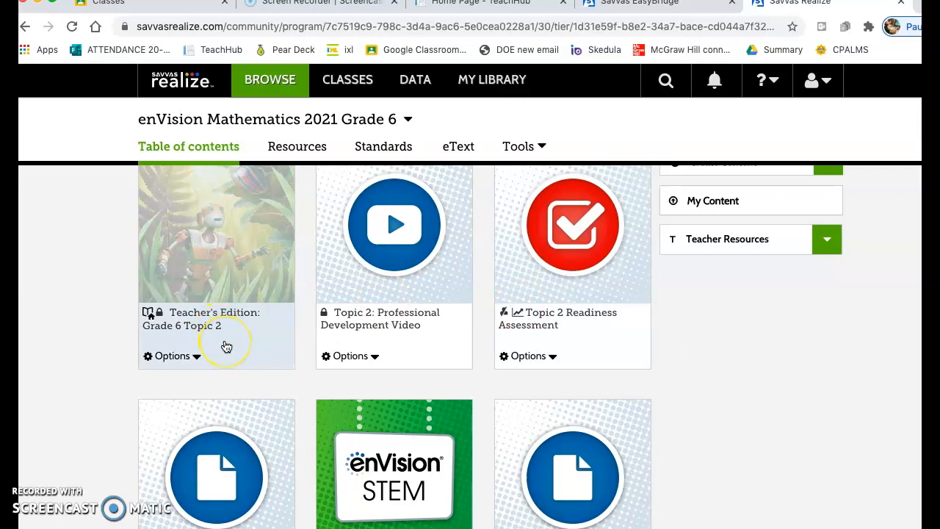
pyautogui.scroll(-5, 481, 371)
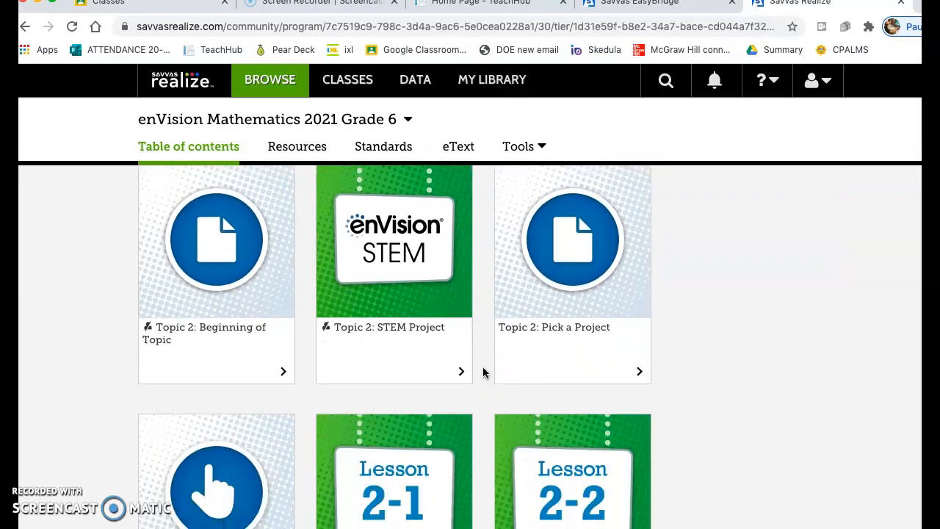
pyautogui.scroll(-4, 482, 373)
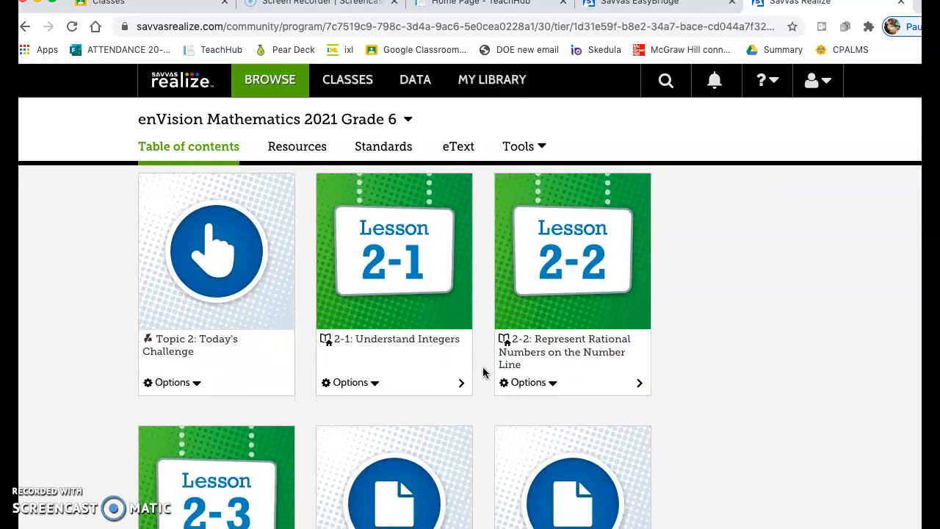
pyautogui.click(429, 341)
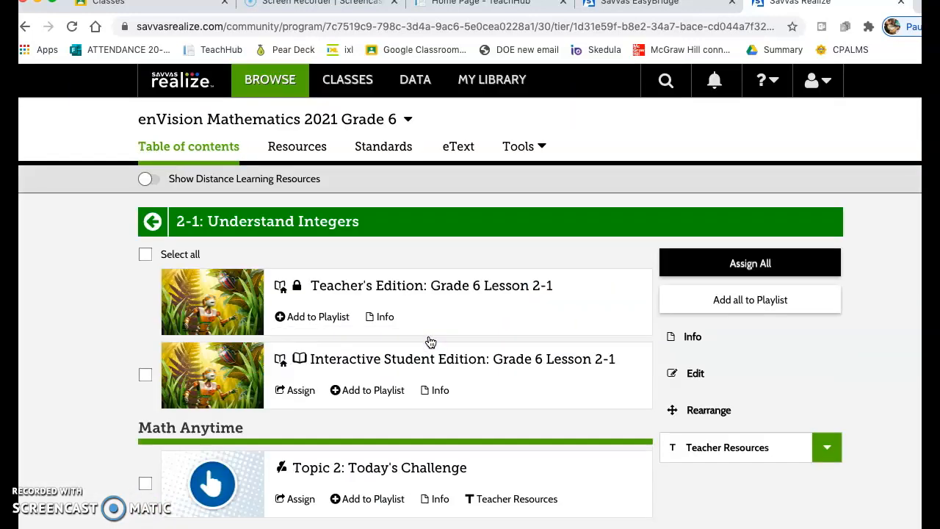
pyautogui.click(422, 333)
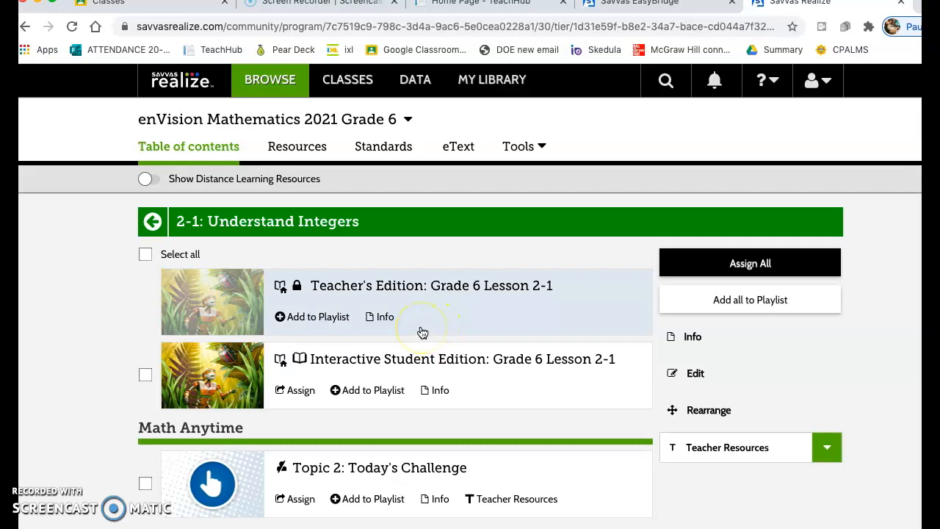
# - Start an assignment for the Interactive Student Edition: Grade 6 Lesson 2-1 and set its start date to 01/29/2021
pyautogui.click(301, 392)
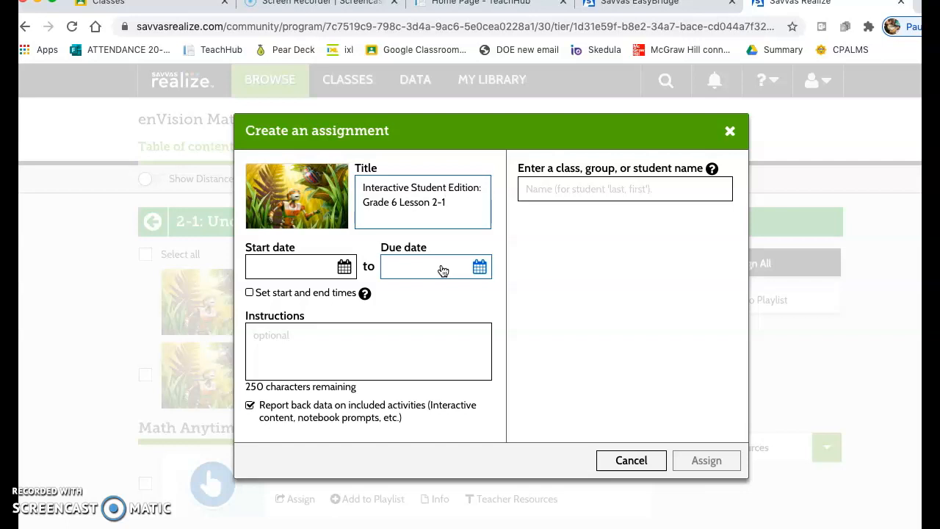
pyautogui.click(344, 267)
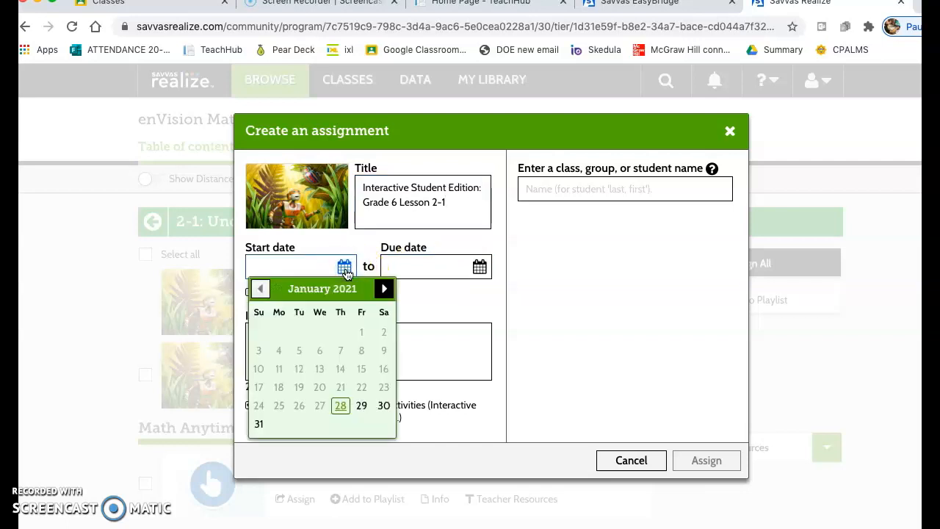
pyautogui.click(384, 288)
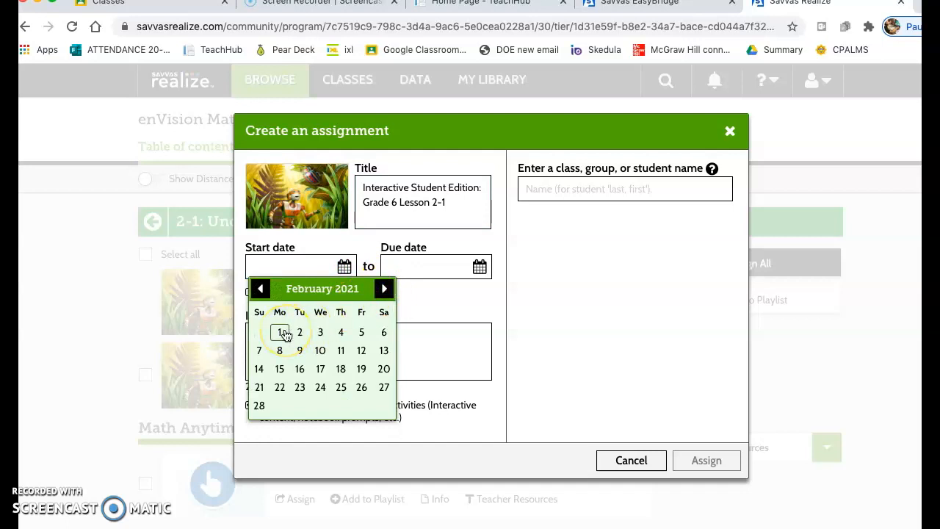
pyautogui.click(260, 288)
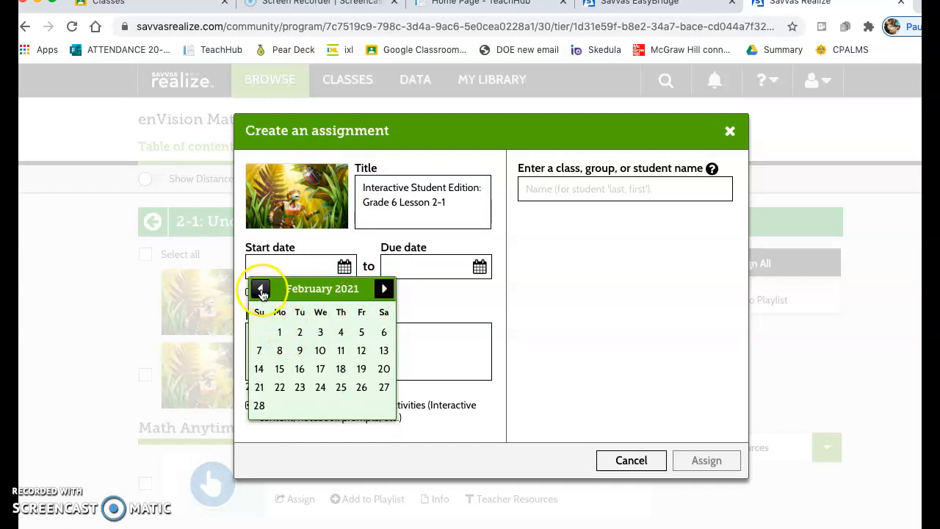
pyautogui.click(375, 394)
pyautogui.click(359, 405)
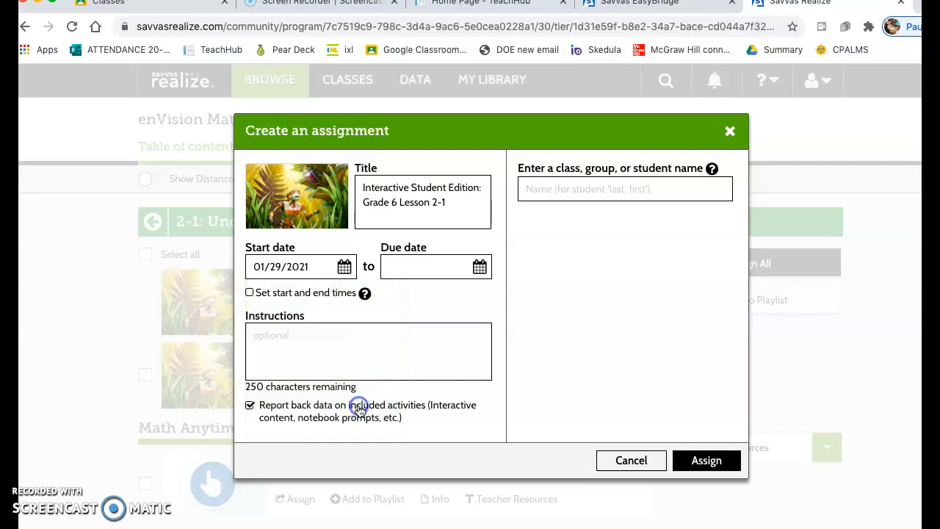
# - Set the assignment's due date to 02/28/2021
pyautogui.click(481, 269)
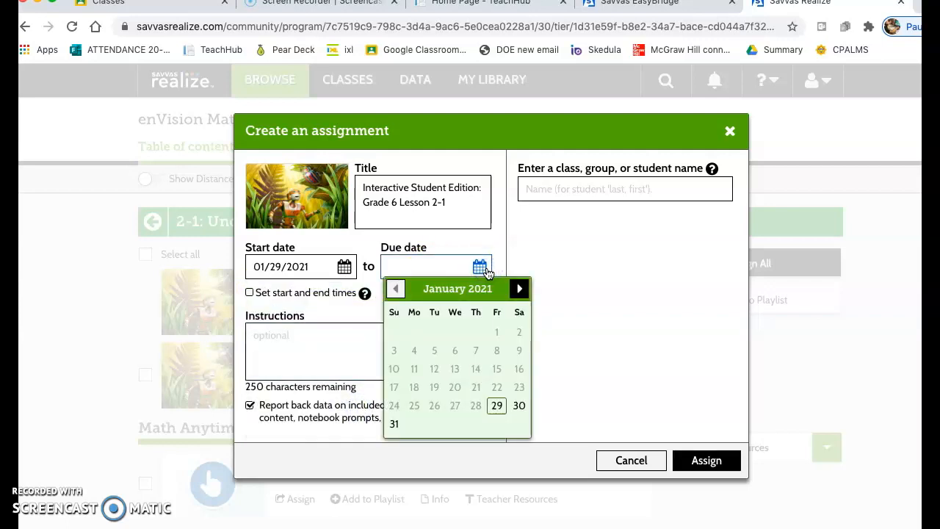
pyautogui.click(517, 291)
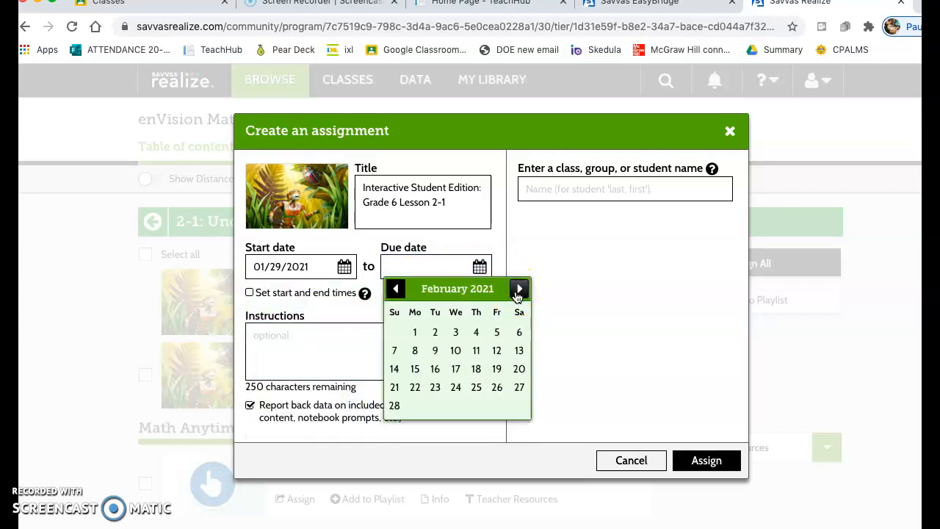
pyautogui.click(395, 406)
# - Enter "This is your copy of the book for this unit." as the assignment's instructions
pyautogui.click(332, 349)
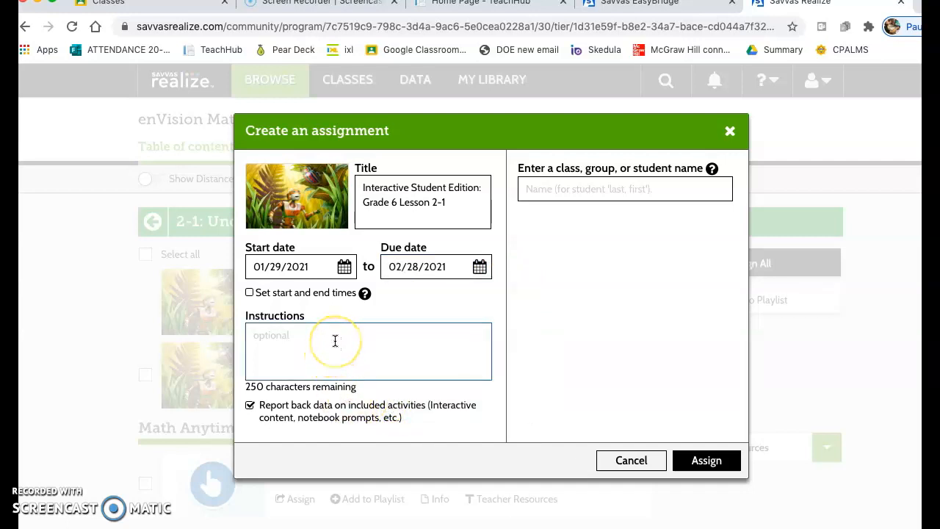
pyautogui.click(329, 332)
pyautogui.write('Thi')
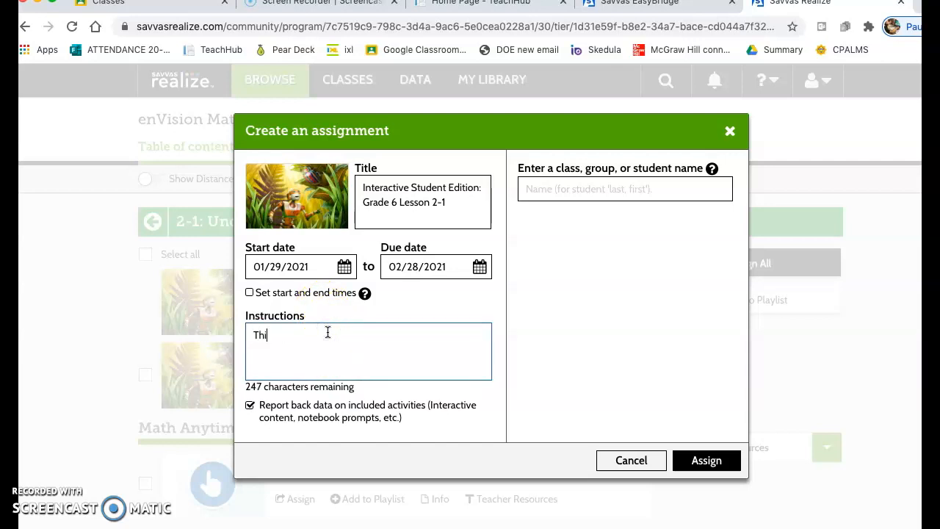
pyautogui.write('s is your copy of the book for this unit.')
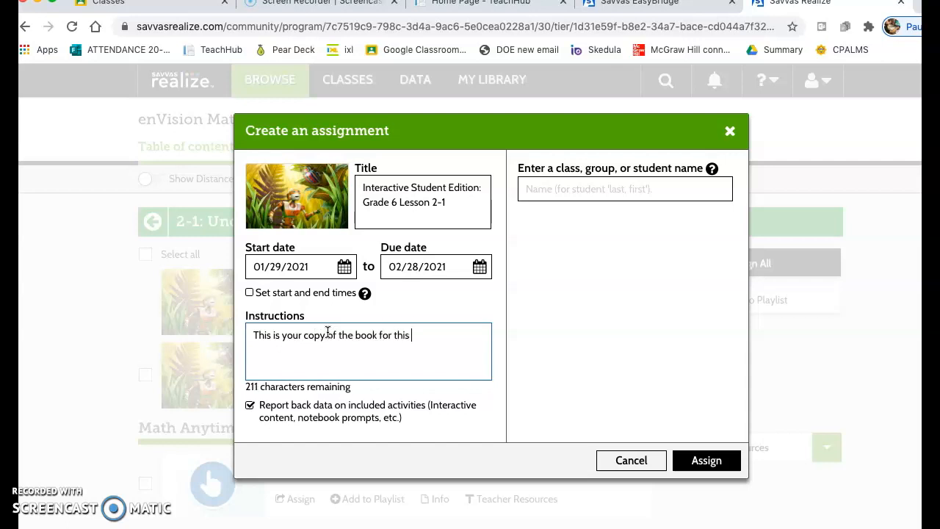
# - Add Class 604 - Math, Class 609 - Math, Class 614 - Math and Class 615 - Math as the assignment's recipients
pyautogui.click(609, 186)
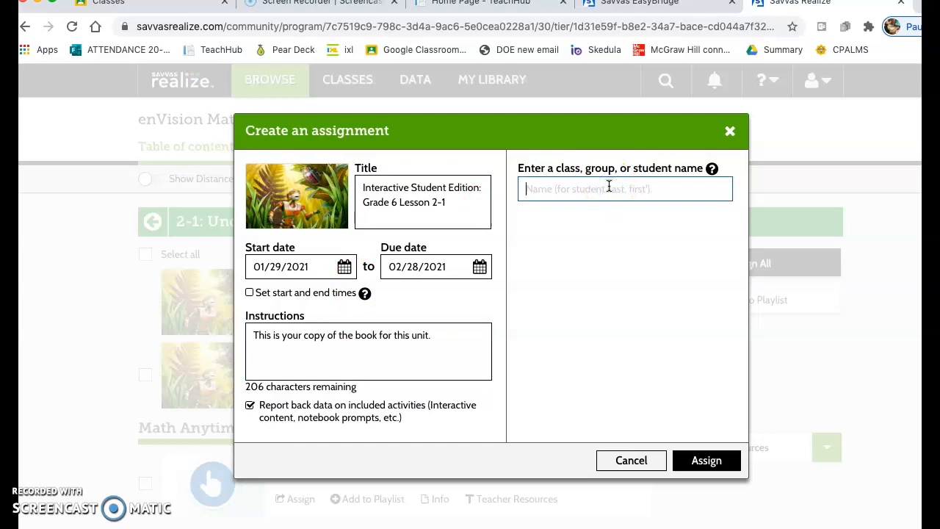
pyautogui.write('604')
pyautogui.click(598, 223)
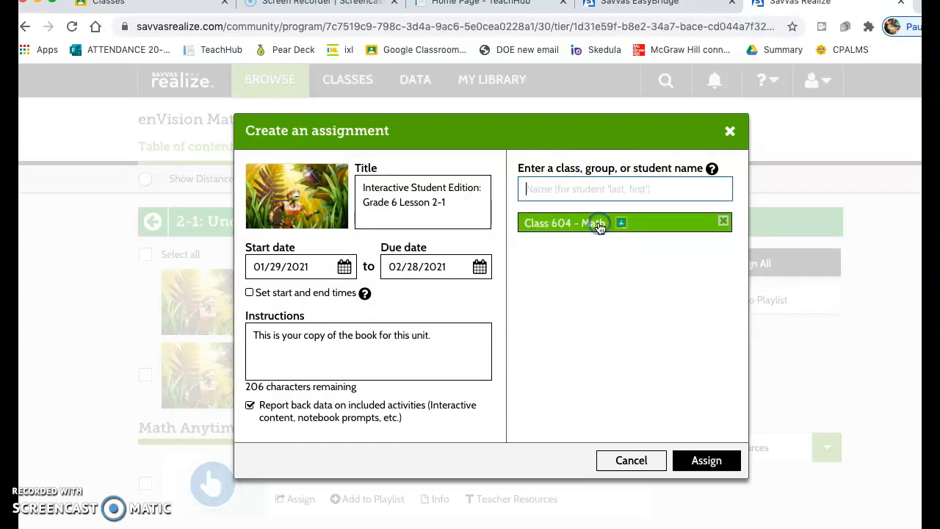
pyautogui.write('609')
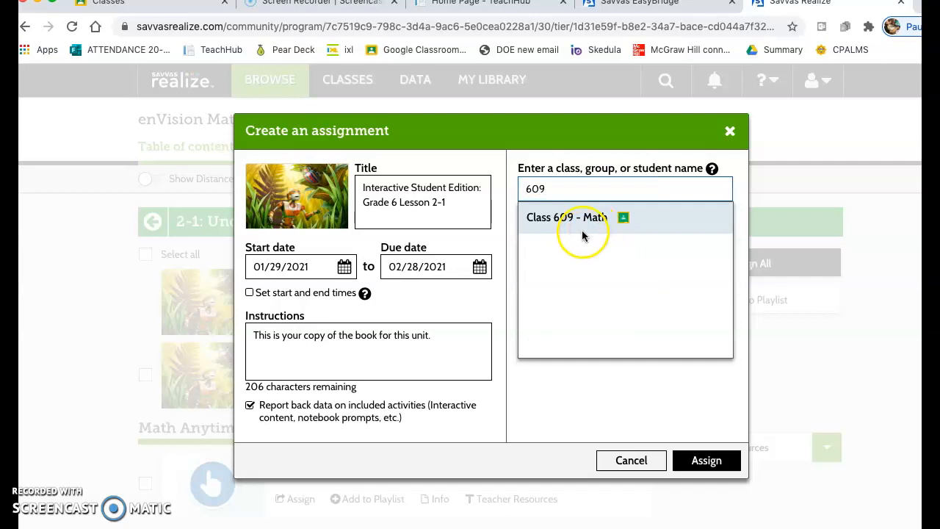
pyautogui.click(581, 215)
pyautogui.click(576, 194)
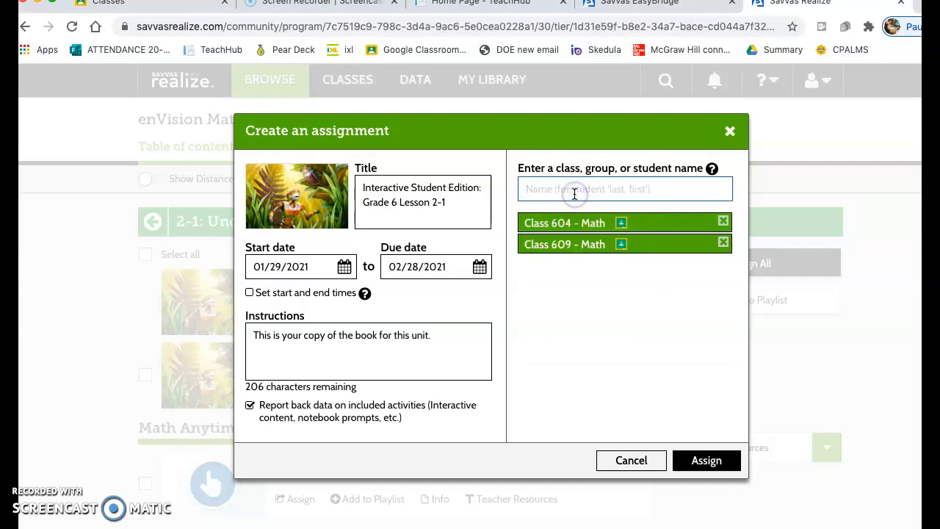
pyautogui.write('614')
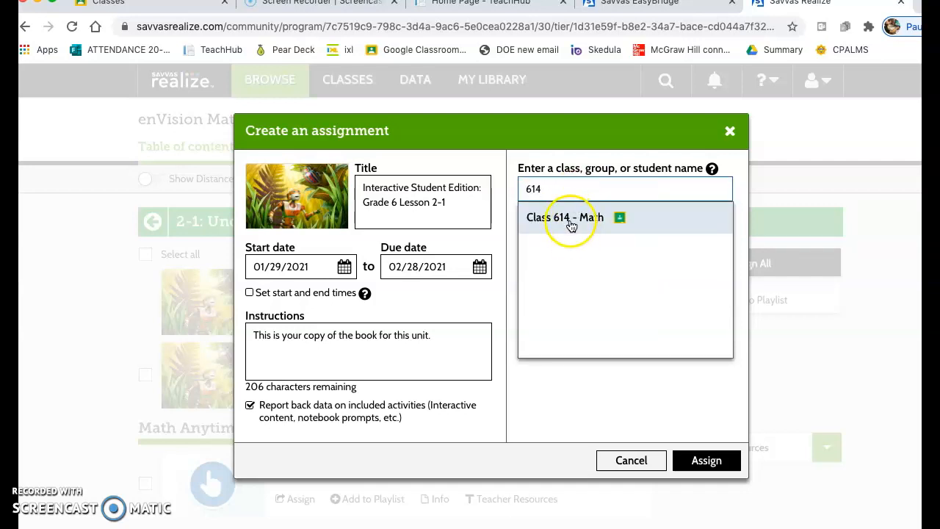
pyautogui.click(570, 218)
pyautogui.click(564, 189)
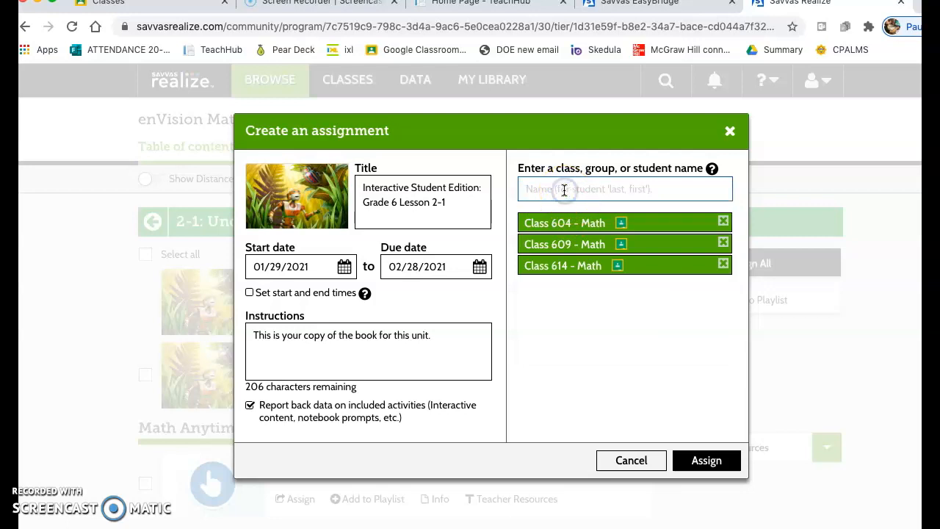
pyautogui.write('615')
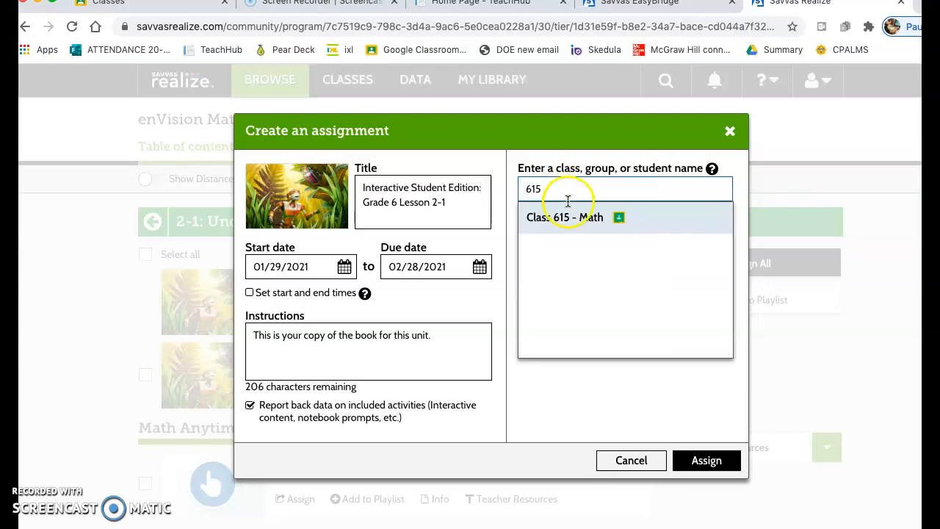
pyautogui.click(571, 218)
# - Assign the Lesson 2-1 Interactive Student Edition to the chosen classes, keeping its default title
pyautogui.click(444, 218)
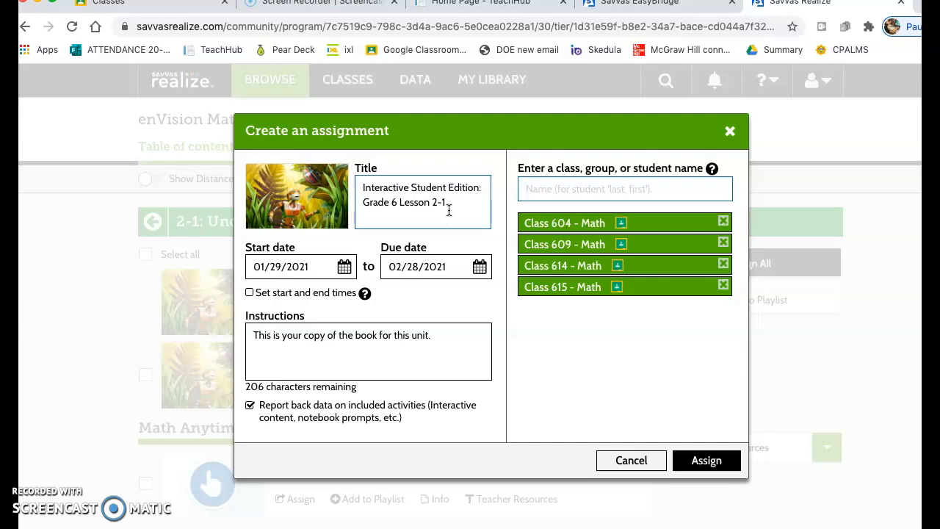
pyautogui.click(464, 212)
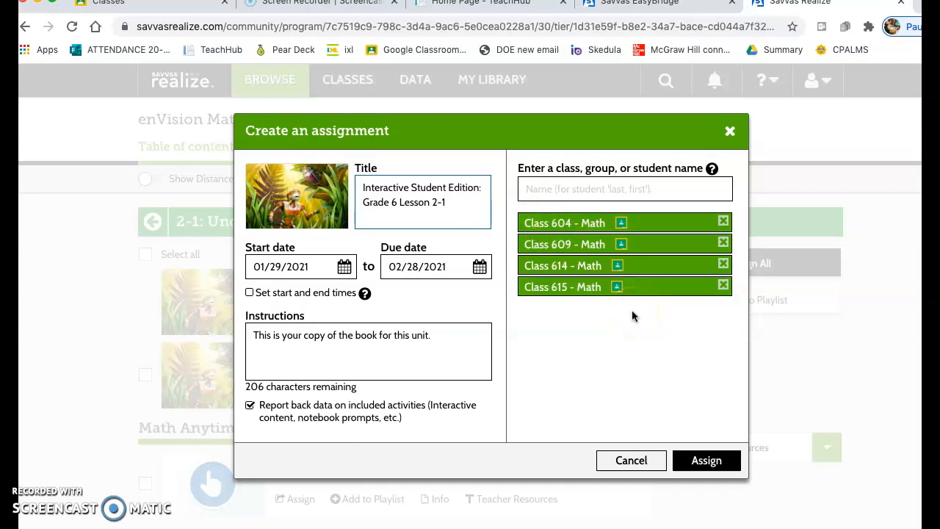
pyautogui.click(708, 465)
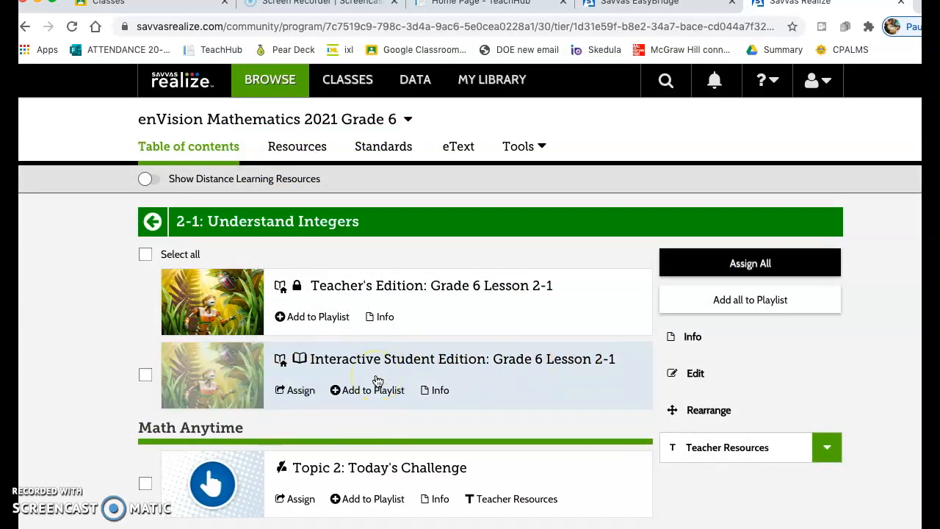
# - Switch to Google Classroom and open Class 615 - Math
pyautogui.click(434, 51)
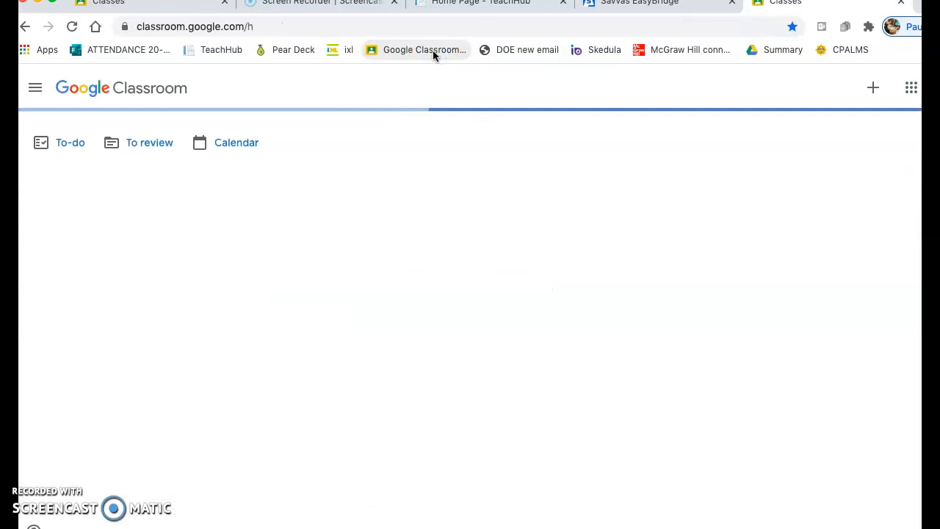
pyautogui.click(567, 197)
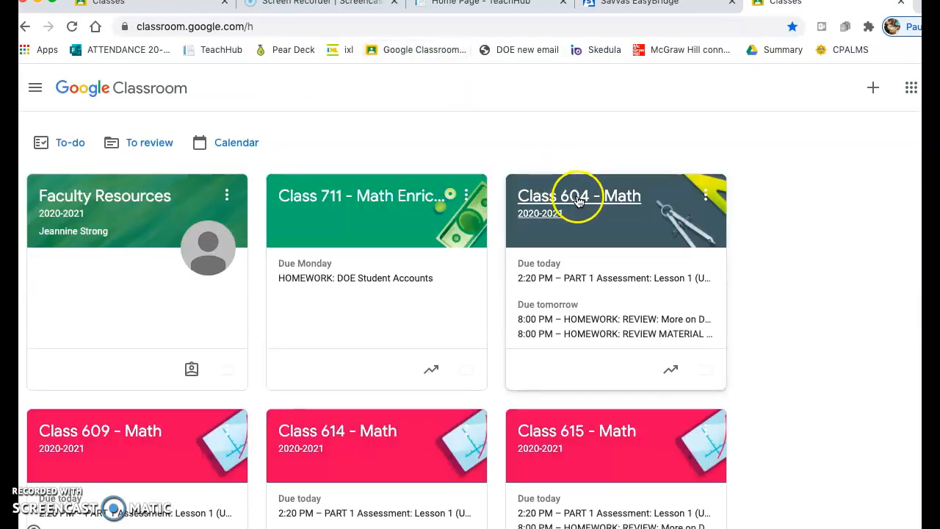
pyautogui.click(605, 439)
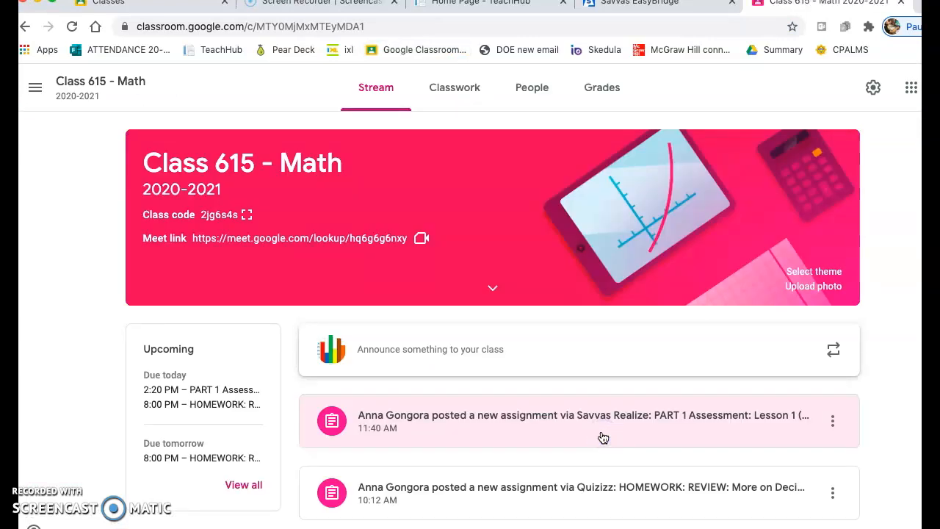
# - Open the scheduled Interactive Student Edition: Grade 6 Lesson 2-1 assignment in Class 615 - Math's classwork for editing
pyautogui.click(471, 99)
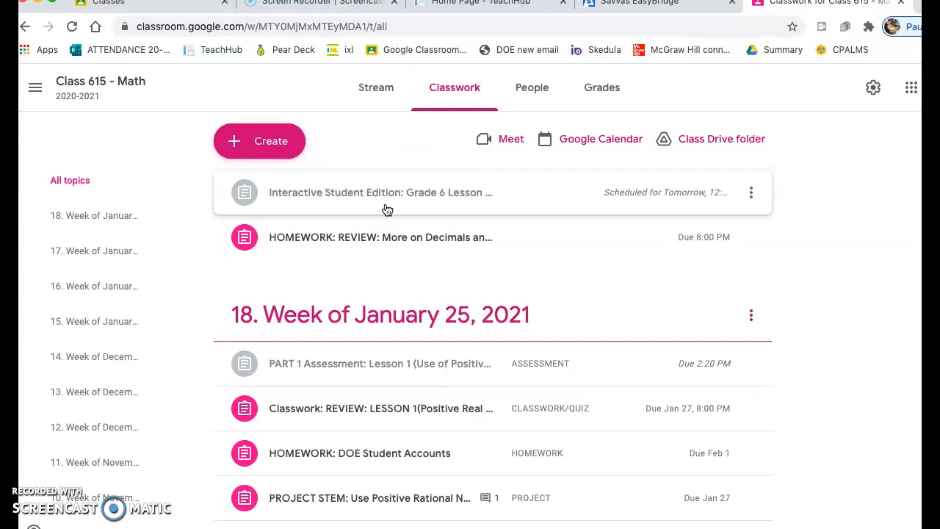
pyautogui.click(751, 198)
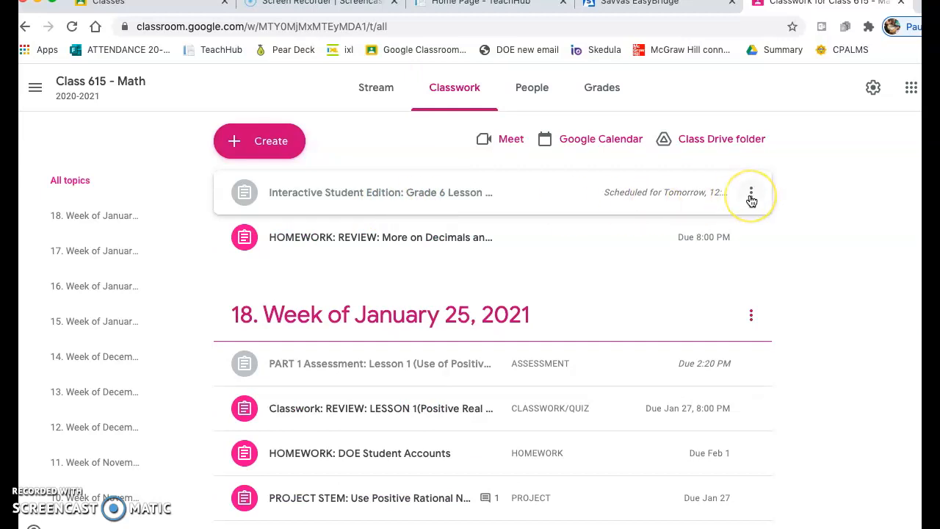
pyautogui.click(751, 194)
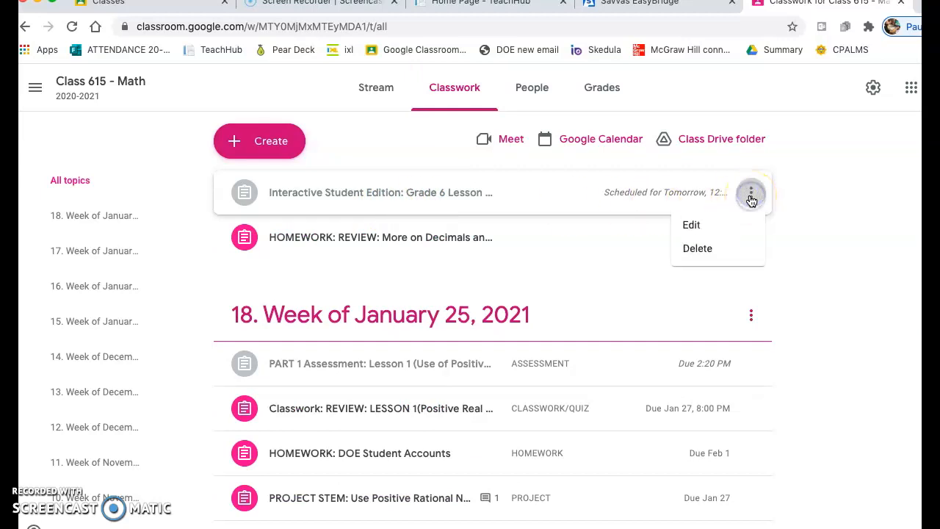
pyautogui.click(705, 228)
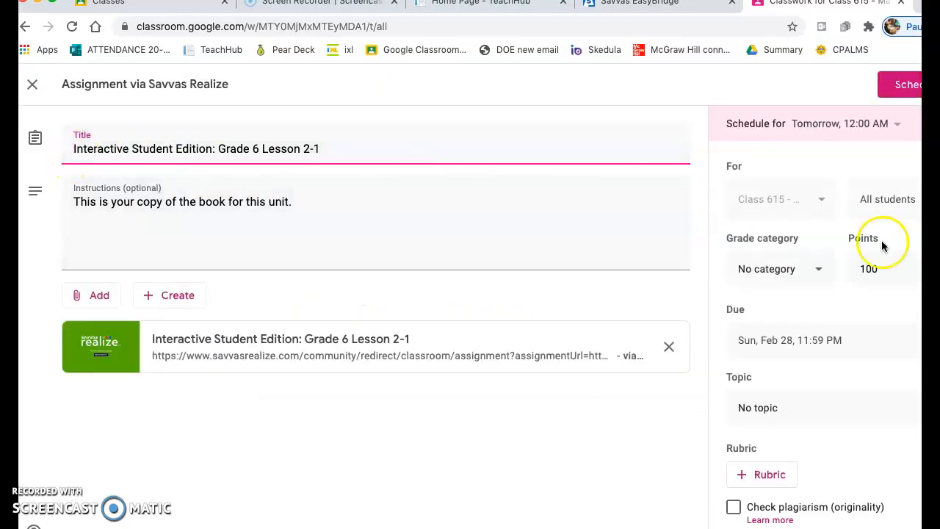
# - Set the assignment's grade category to MATERIAL and its points to Ungraded
pyautogui.click(822, 273)
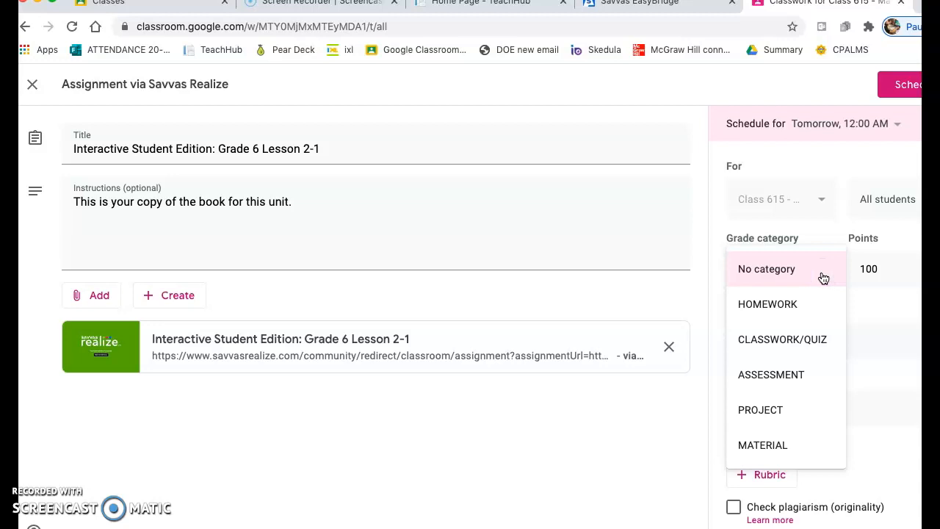
pyautogui.click(777, 445)
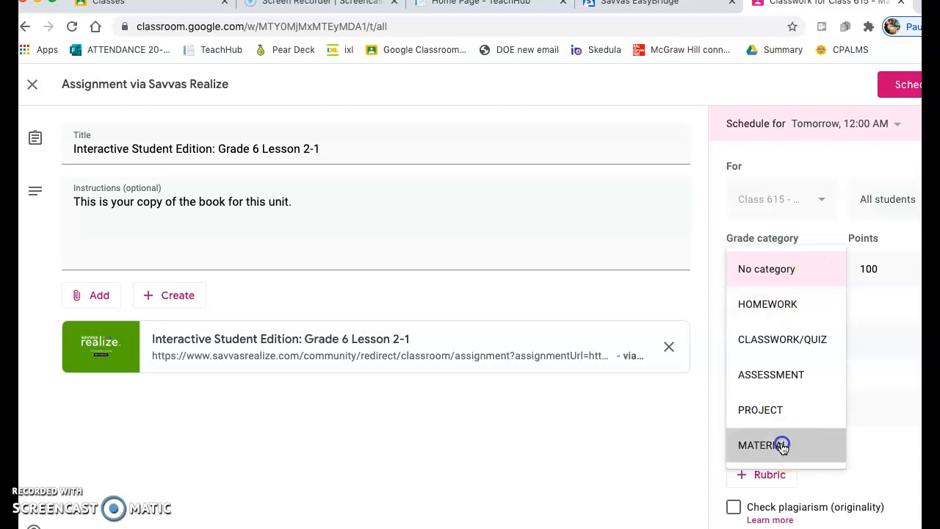
pyautogui.click(889, 268)
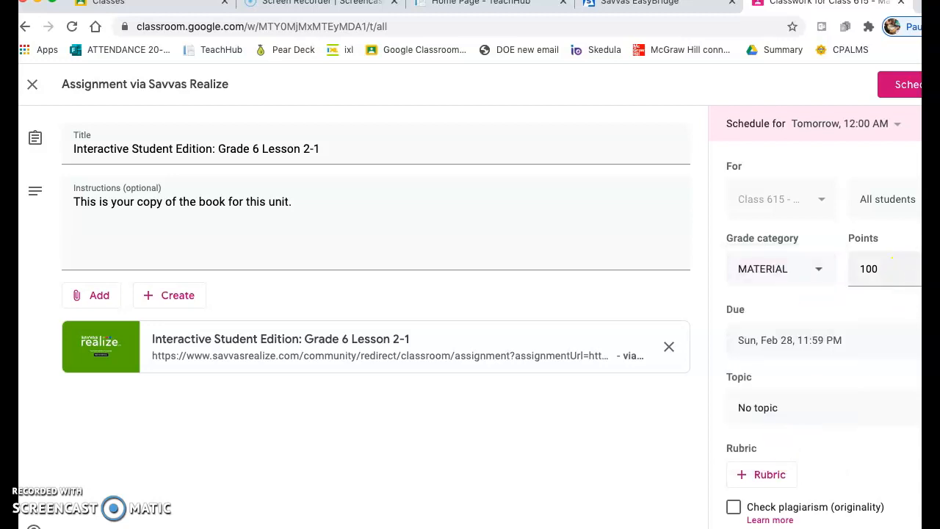
pyautogui.click(872, 301)
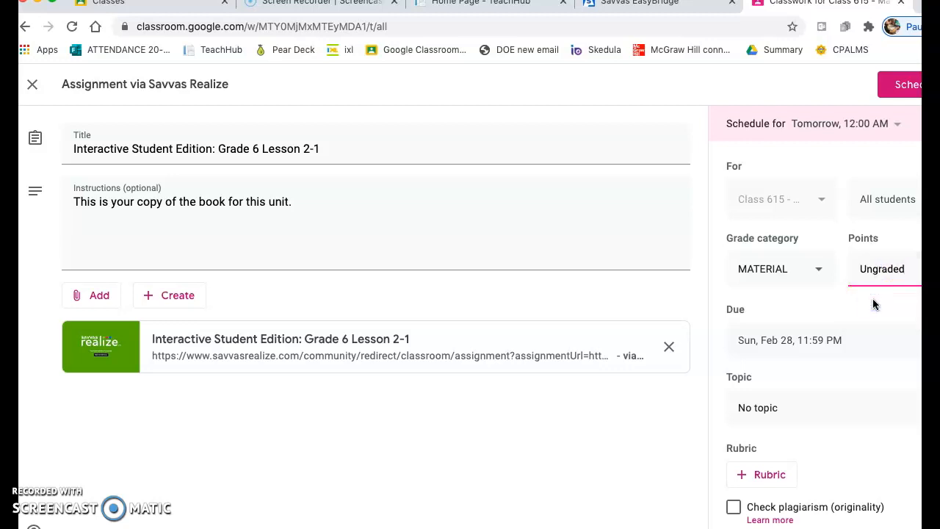
# - Review the available weekly topics, leave the assignment without one, and save it as scheduled for tomorrow at 12:00 AM
pyautogui.click(786, 417)
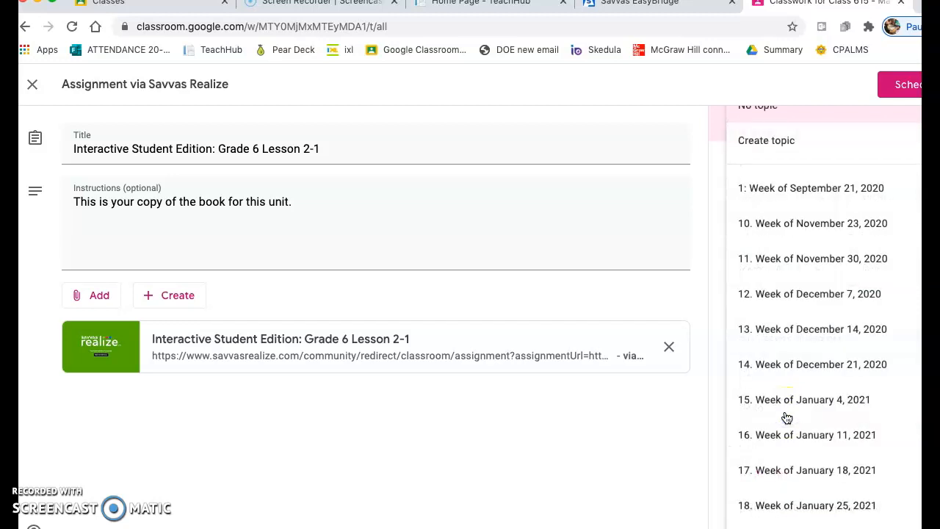
pyautogui.click(685, 444)
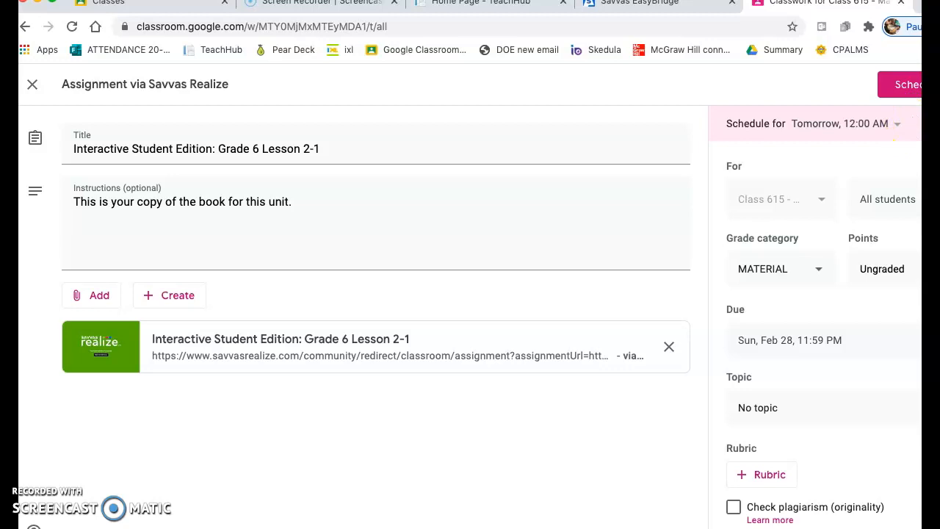
pyautogui.click(910, 87)
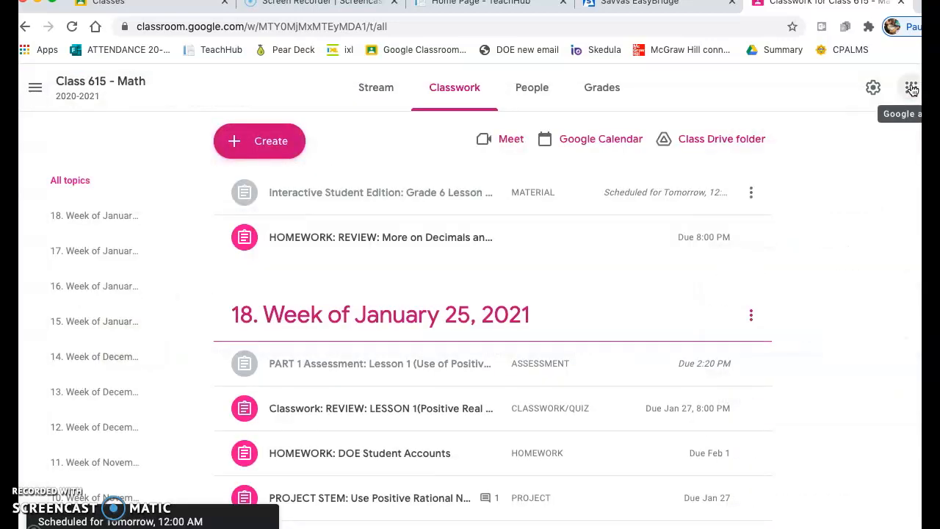
# - Try to open the Savvas Realize link attached to the scheduled Interactive Student Edition assignment
pyautogui.click(345, 198)
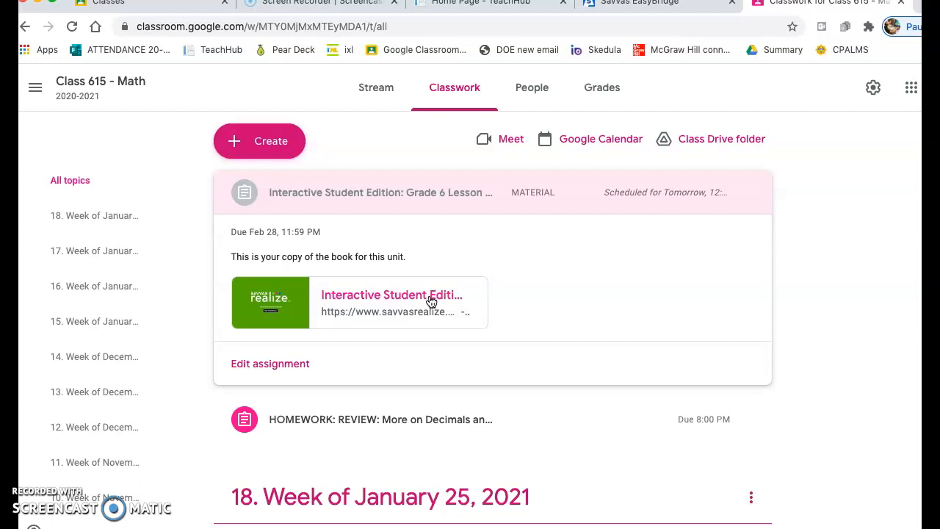
pyautogui.click(431, 301)
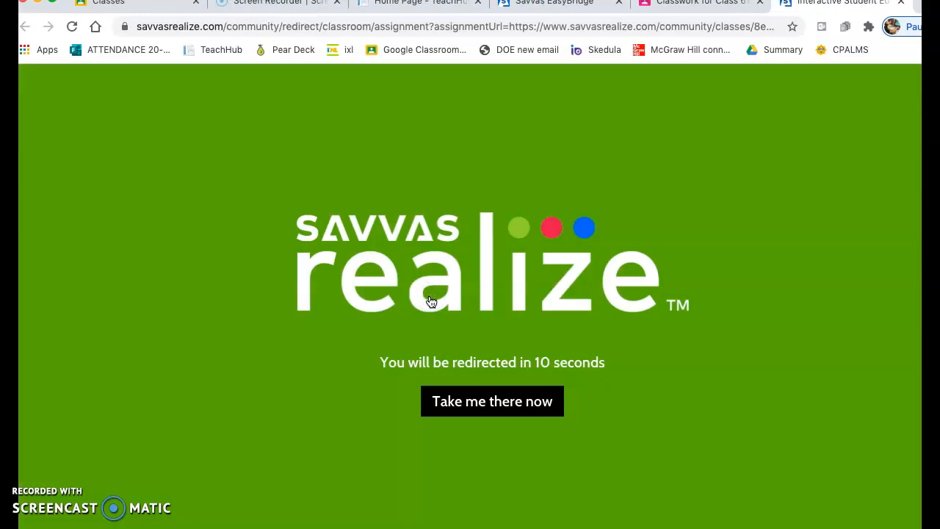
pyautogui.click(535, 408)
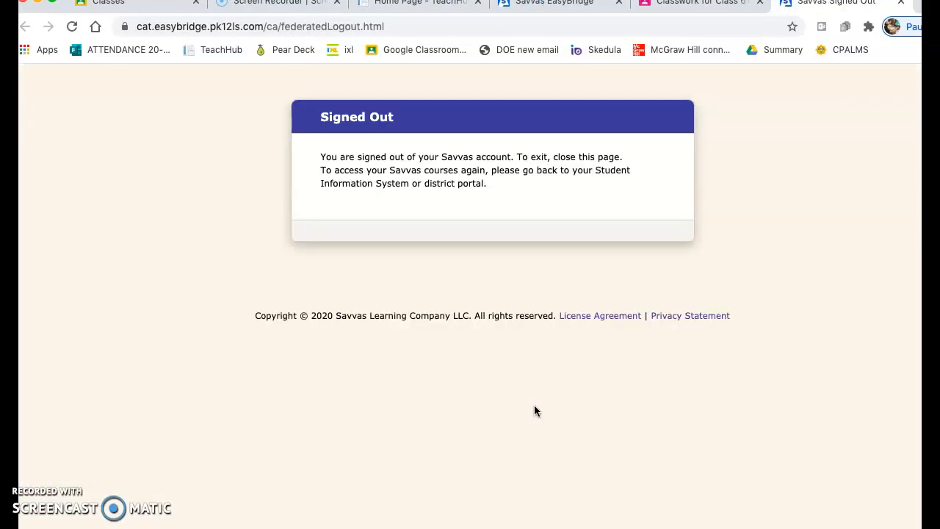
# - Switch to Savvas EasyBridge and try twice to launch Savvas Realize from its learning systems
pyautogui.click(575, 4)
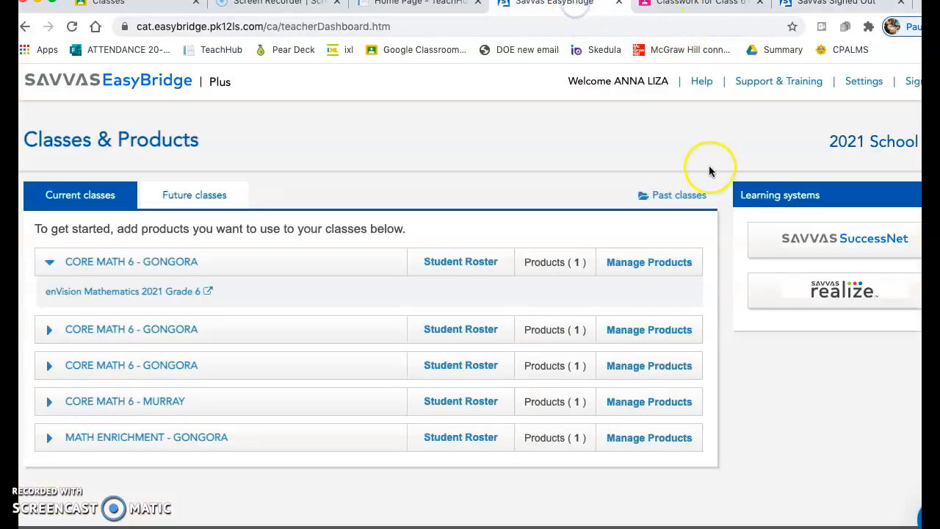
pyautogui.click(804, 298)
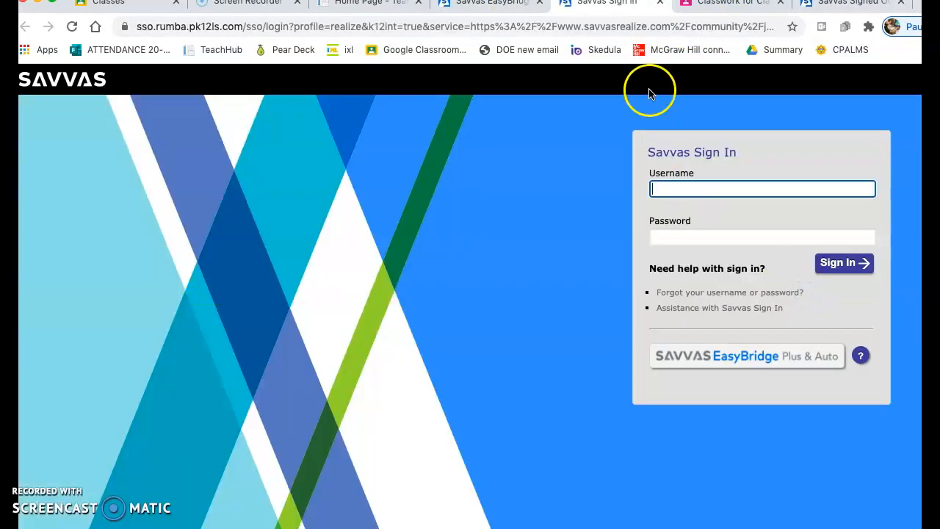
pyautogui.click(498, 6)
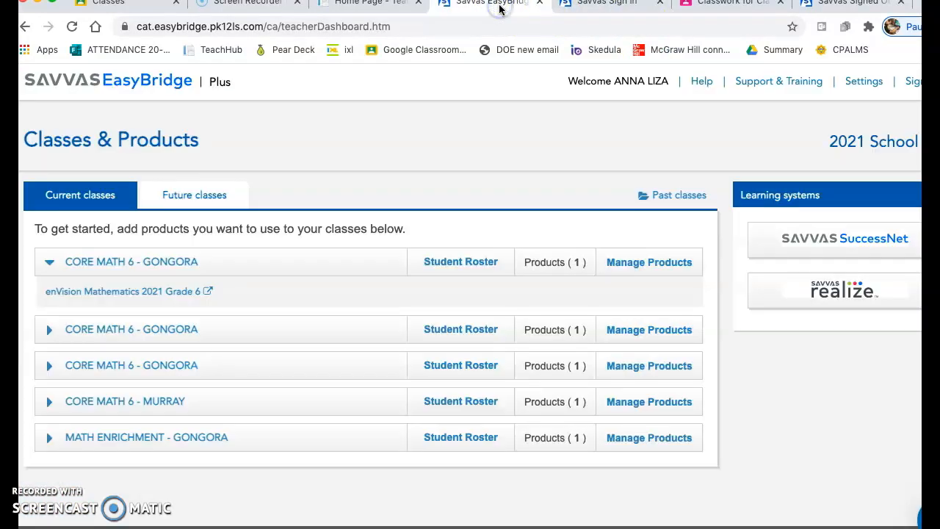
pyautogui.click(829, 294)
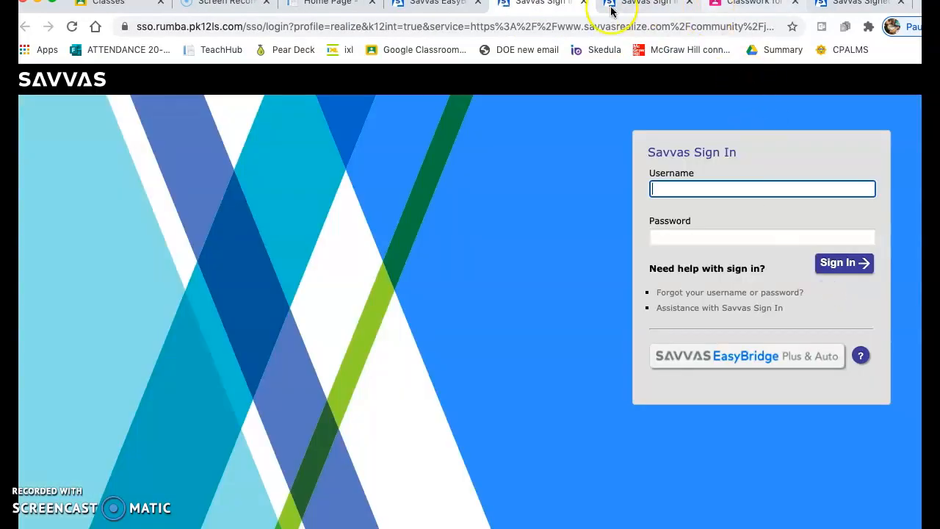
# - Close both Savvas sign-in pages, the signed-out page and the EasyBridge dashboard, returning to Class 615's classwork
pyautogui.click(583, 2)
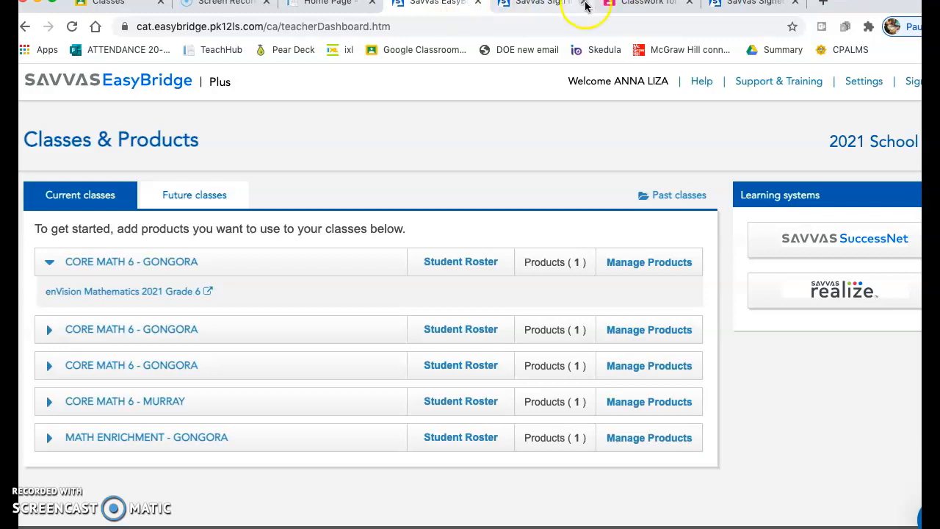
pyautogui.click(583, 3)
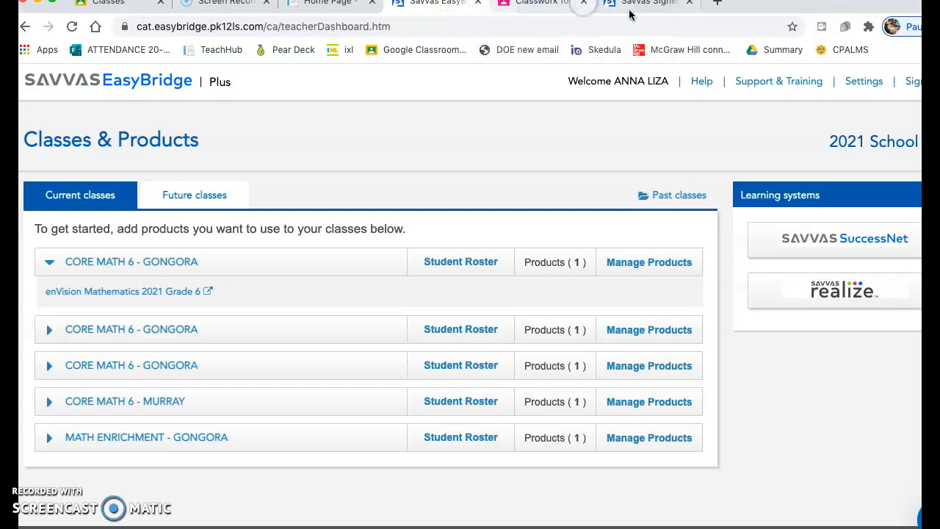
pyautogui.click(690, 4)
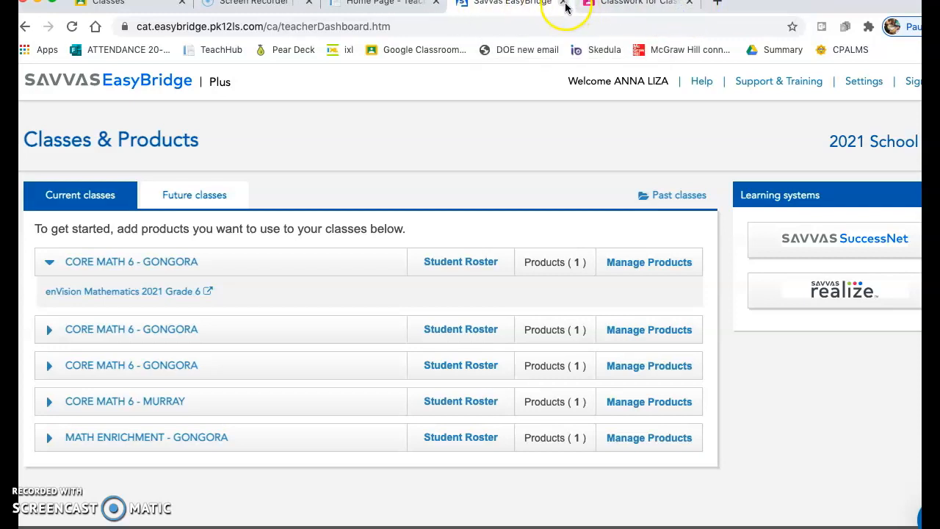
pyautogui.click(565, 6)
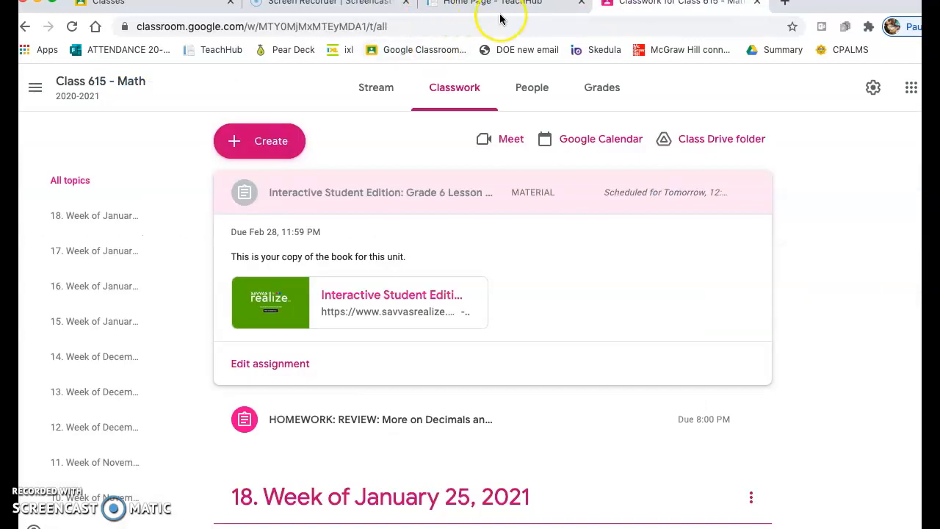
# - Open the TeachHub home page in a new browser tab
pyautogui.click(785, 3)
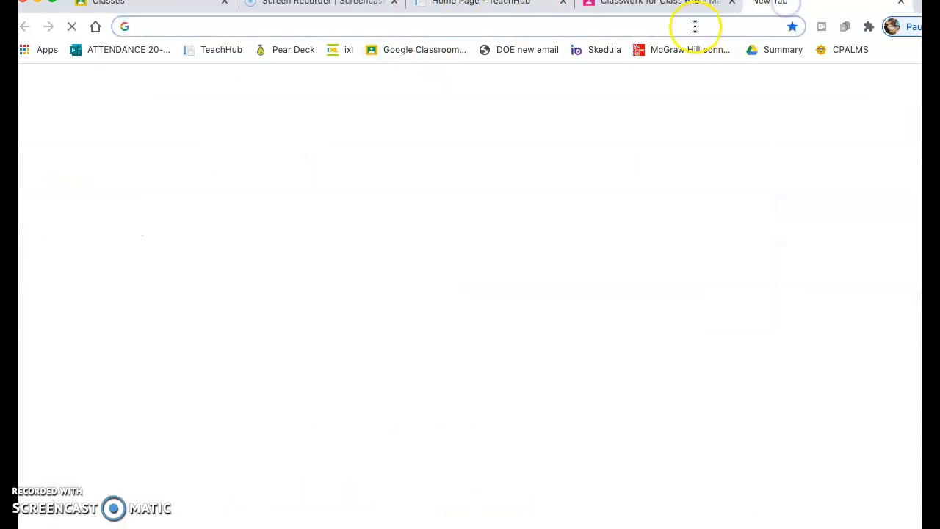
pyautogui.write('teachhub.schools.nyc/Account/LoginCallback')
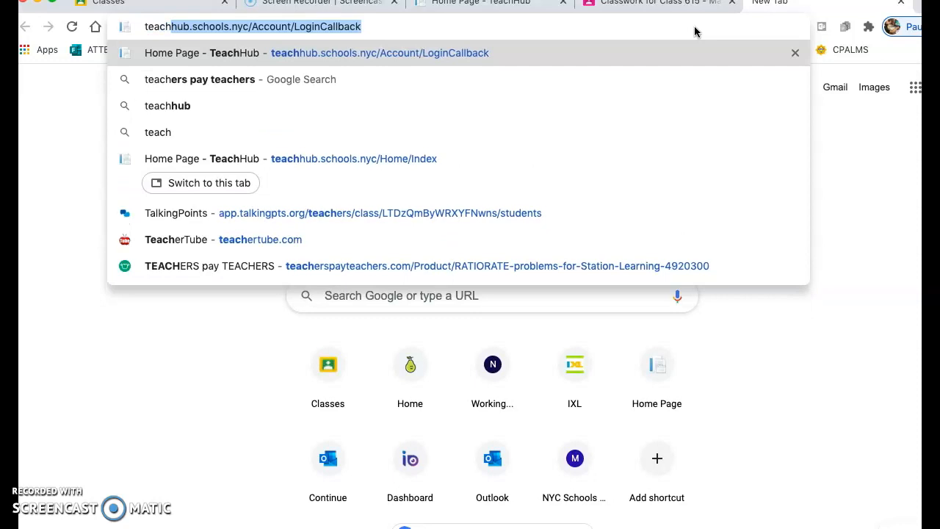
pyautogui.press('Return')
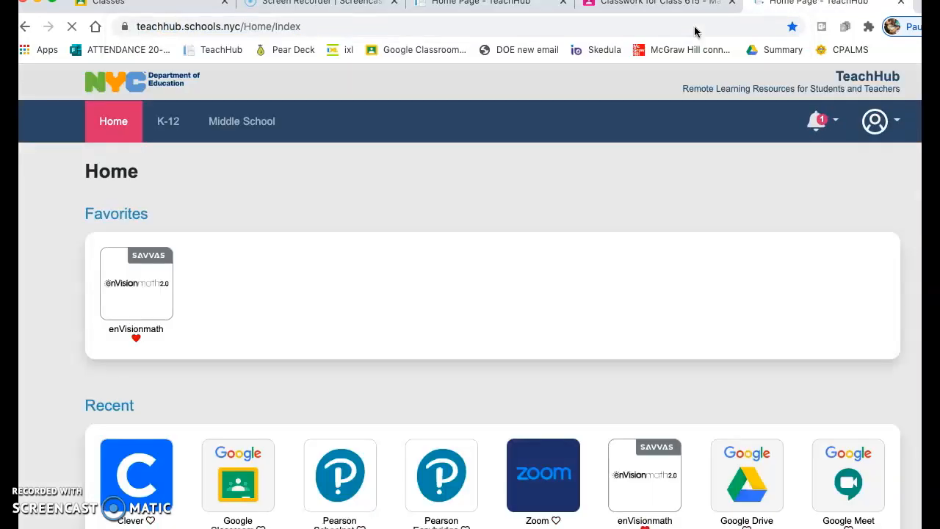
# - Try to launch enVisionmath from the TeachHub favorites with the saved account credentials, closing the page that results
pyautogui.click(136, 286)
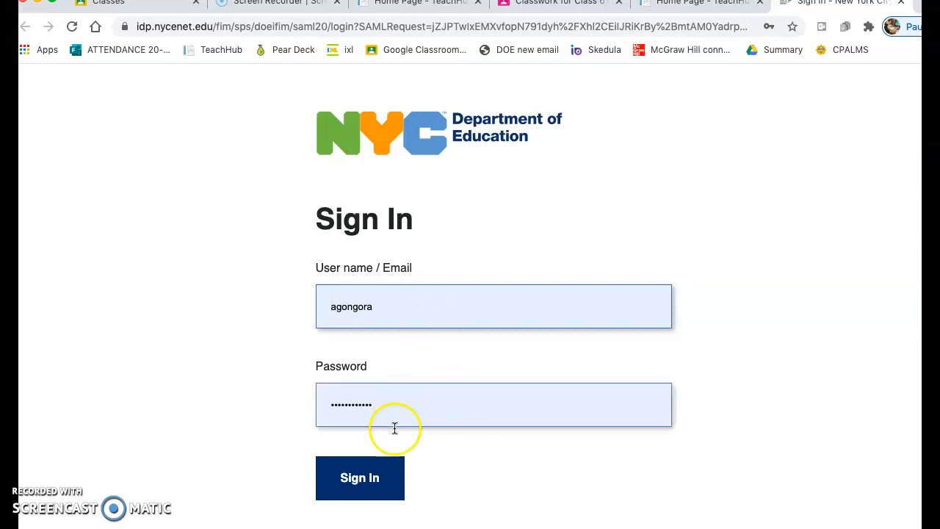
pyautogui.click(381, 483)
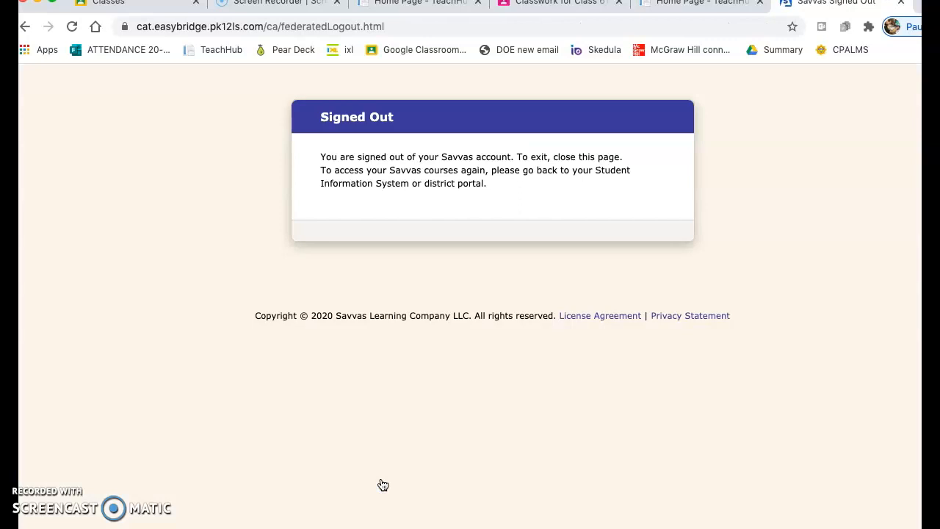
pyautogui.click(901, 5)
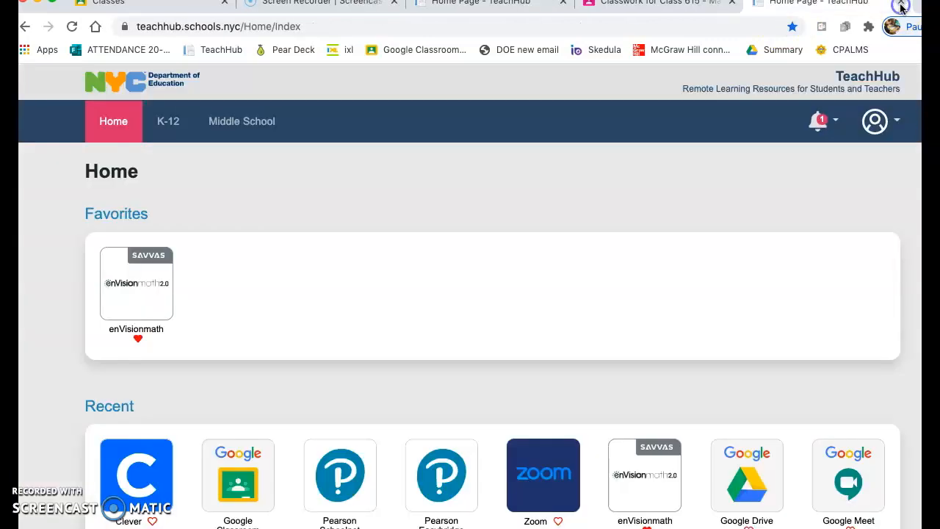
# - Launch enVisionmath from TeachHub again, sign in with the saved account credentials, and open Savvas Realize from EasyBridge
pyautogui.click(143, 285)
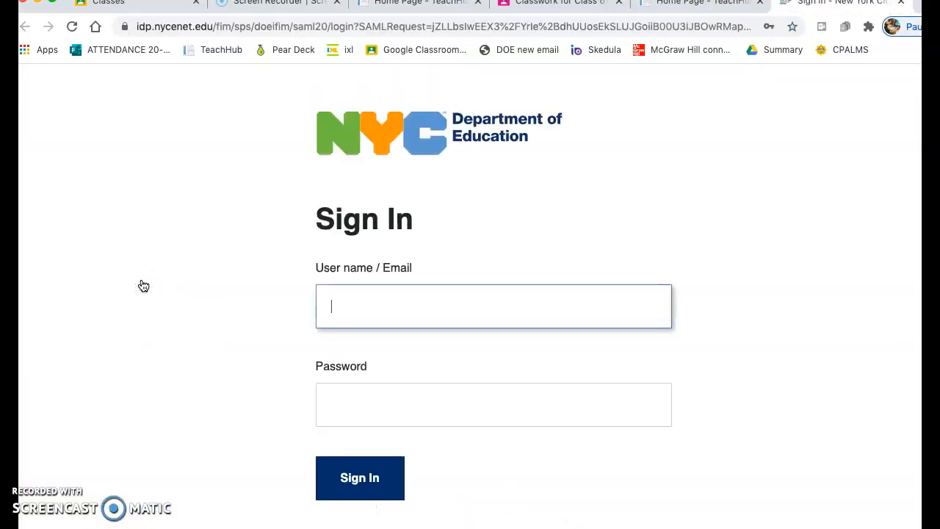
pyautogui.click(359, 478)
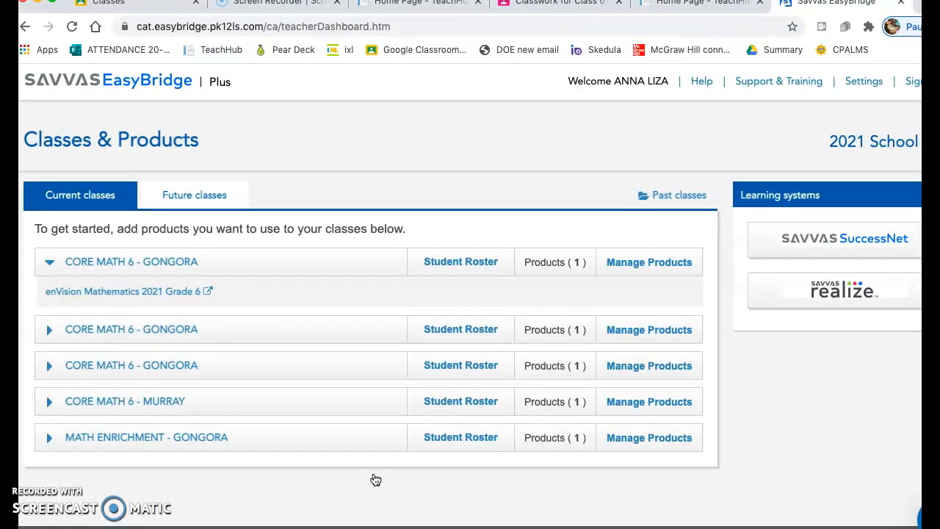
pyautogui.click(864, 294)
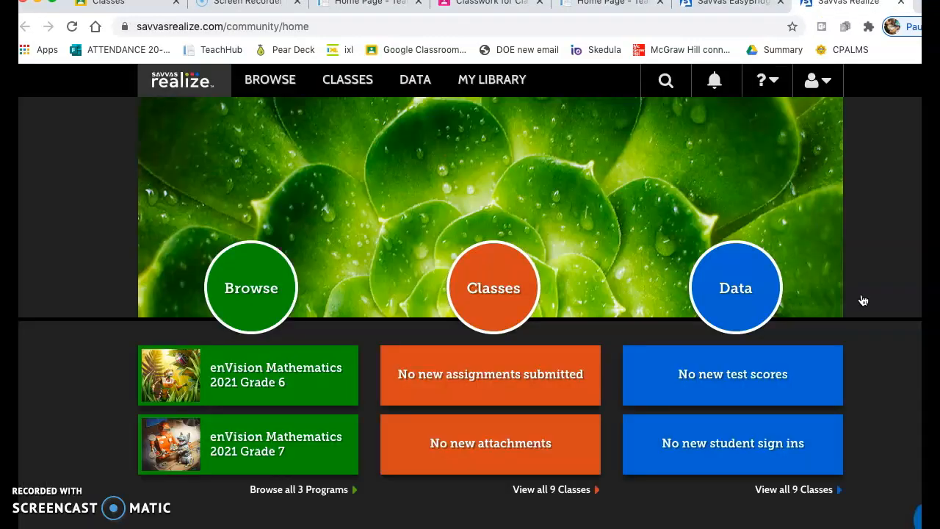
# - Open the enVision Mathematics 2021 Grade 6 program, reopening it from the list of all programs, and look through its table of contents
pyautogui.click(271, 375)
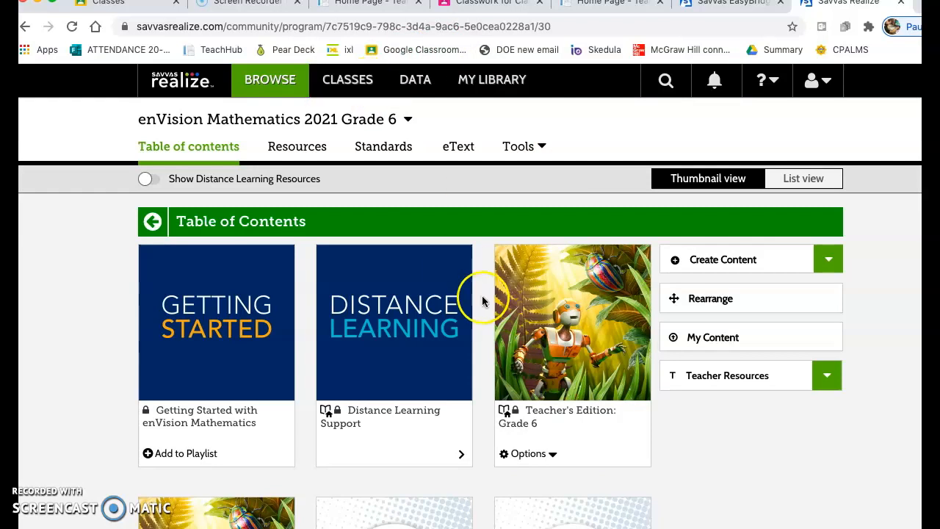
pyautogui.click(266, 80)
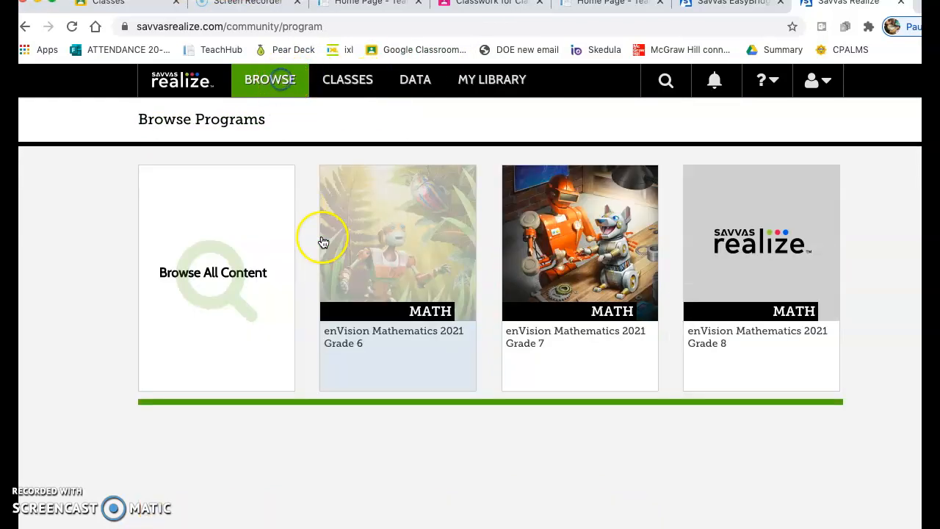
pyautogui.click(406, 259)
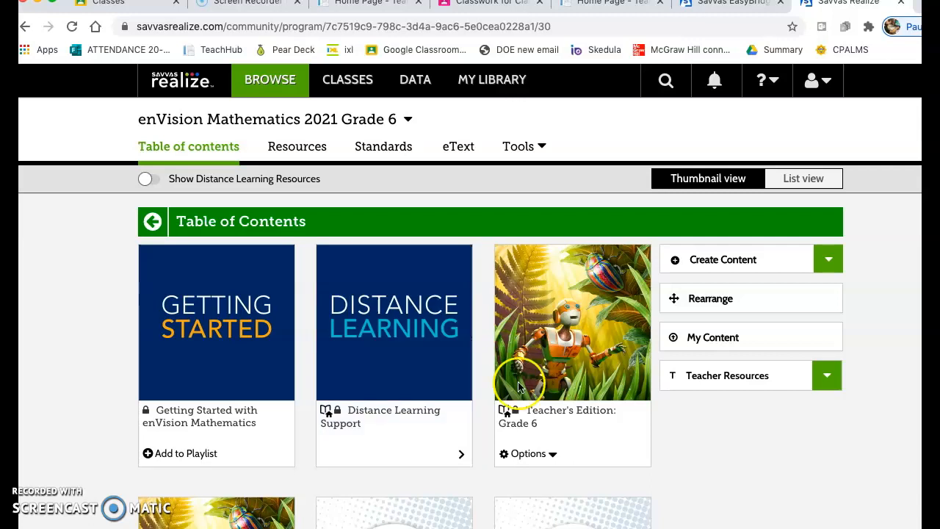
pyautogui.scroll(-3, 714, 455)
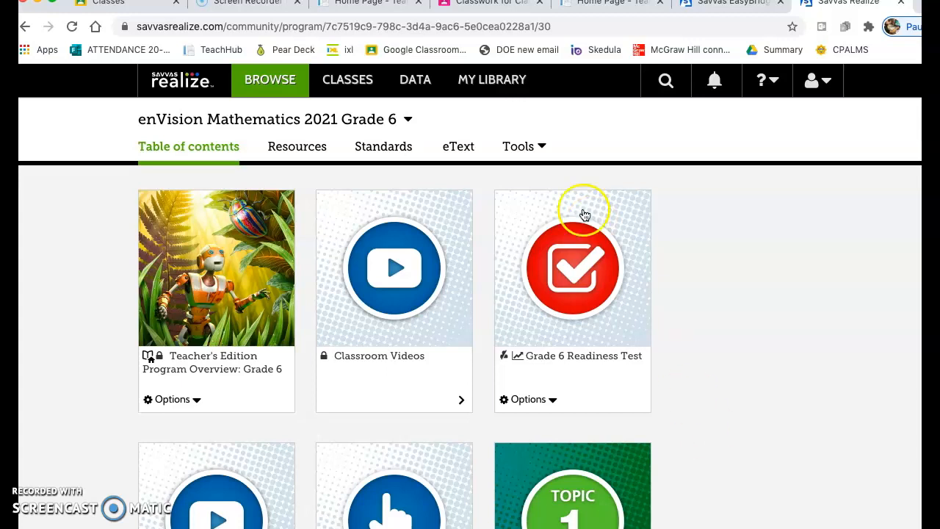
pyautogui.scroll(2, 735, 293)
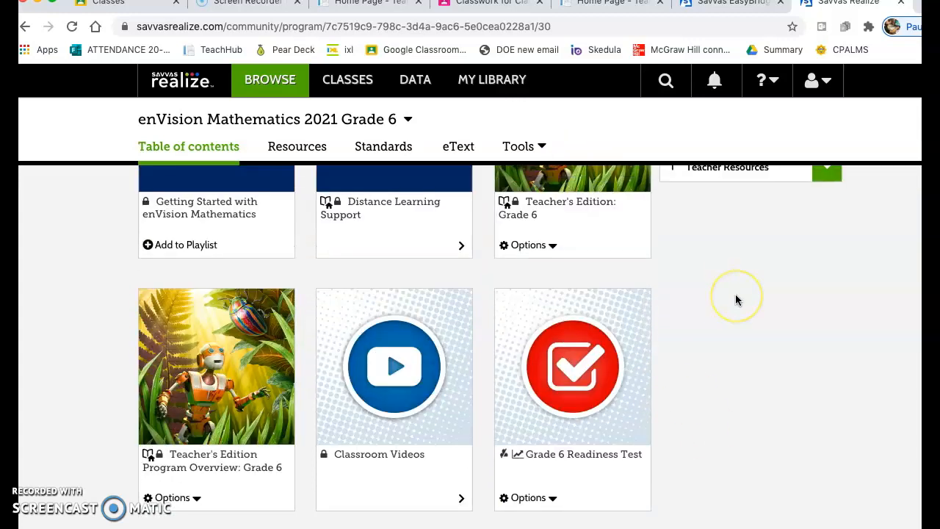
# - Open the program's Games collection, filter it to Grade 6, and look through the available games
pyautogui.click(544, 148)
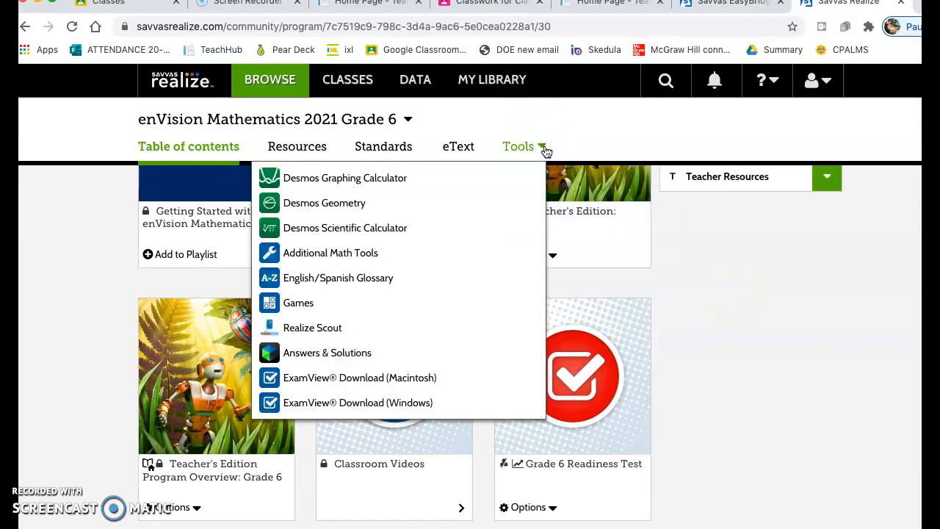
pyautogui.click(308, 313)
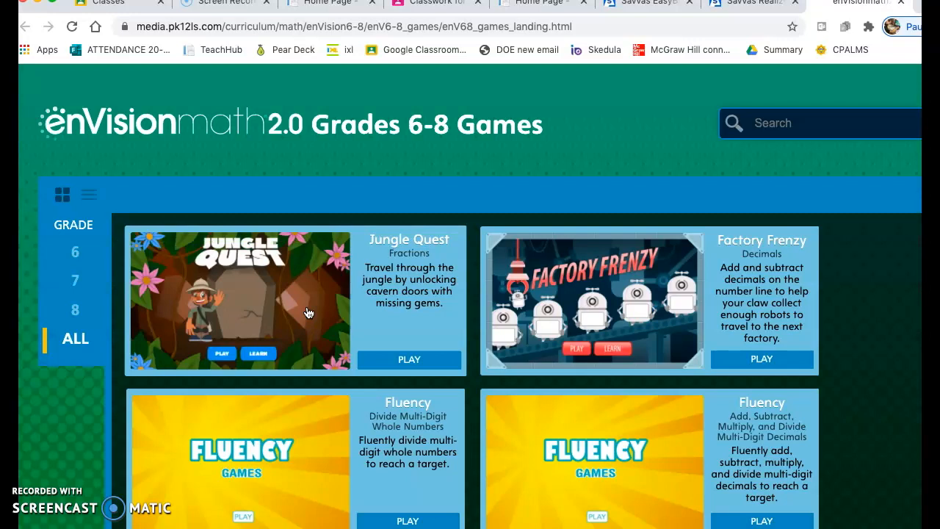
pyautogui.click(76, 253)
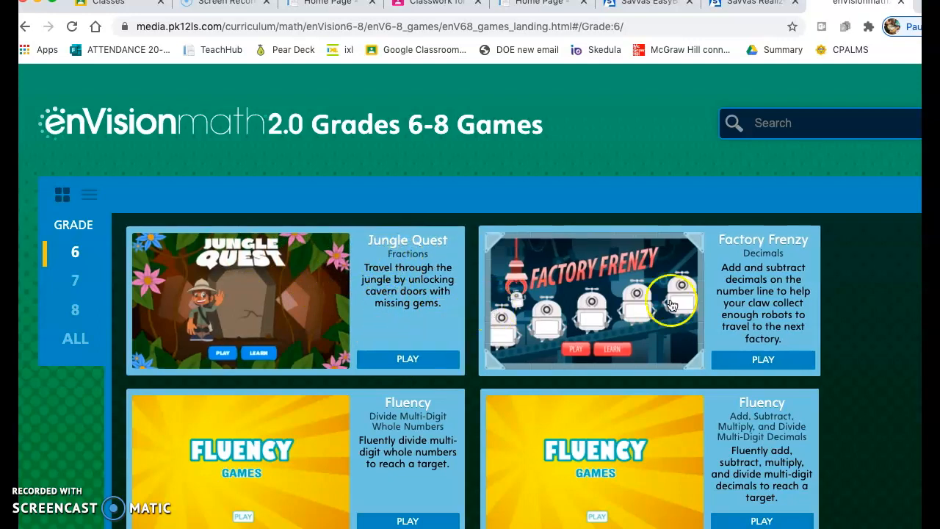
pyautogui.scroll(-5, 694, 360)
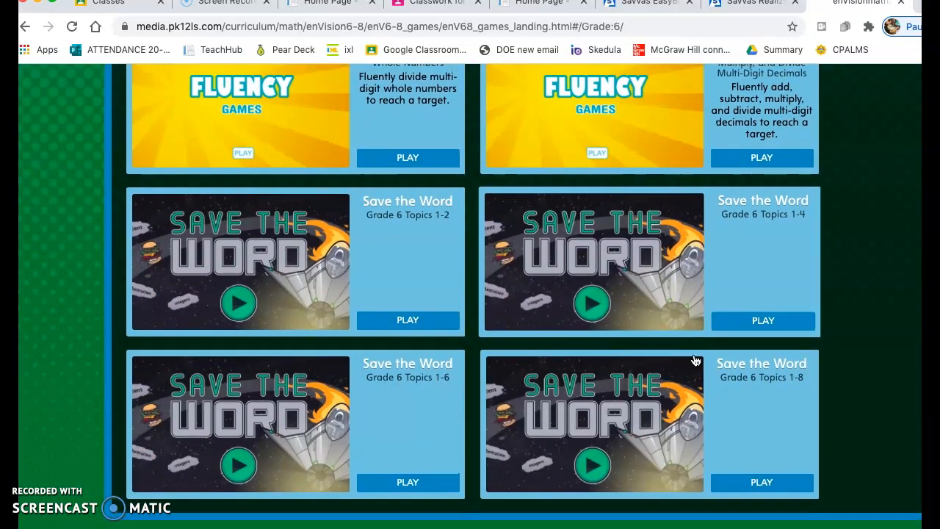
pyautogui.scroll(5, 694, 360)
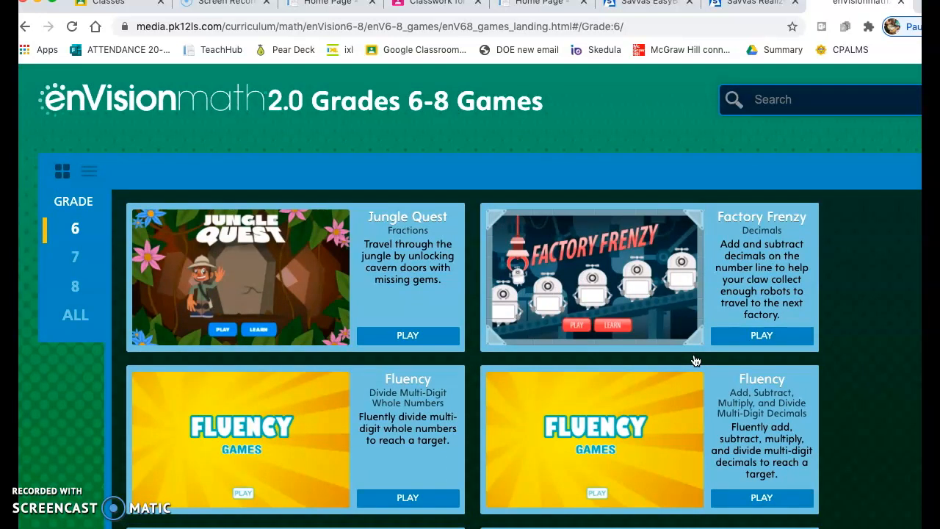
# - Launch the Jungle Quest fractions game, start playing, and decline returning to its main menu
pyautogui.click(404, 339)
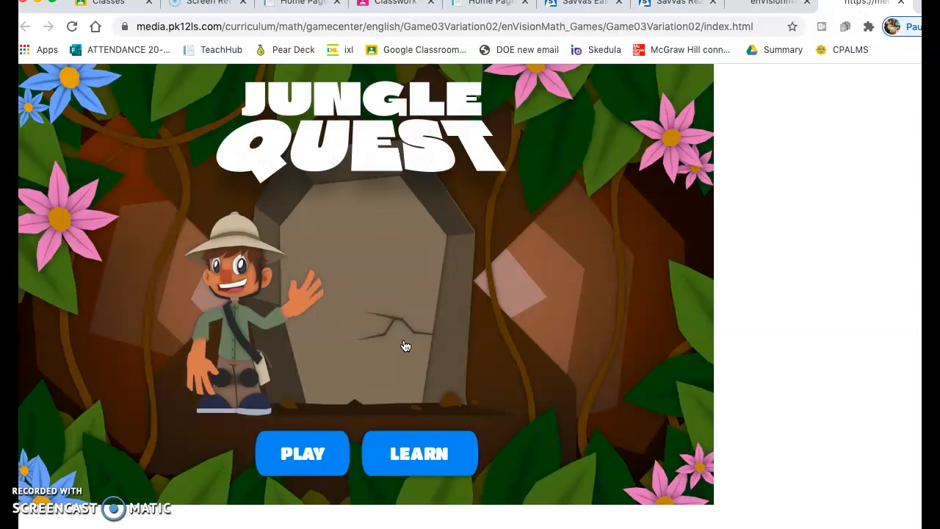
pyautogui.click(309, 460)
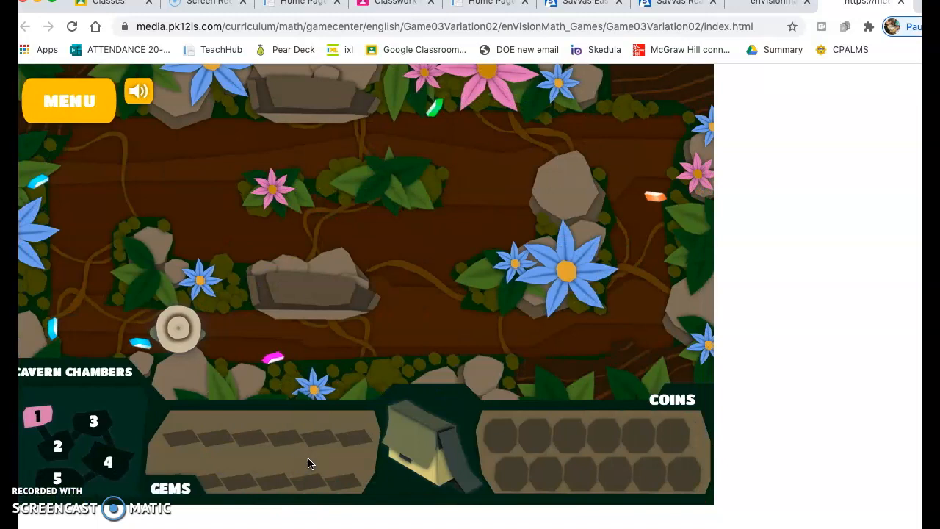
pyautogui.press('XF86AudioRaiseVolume')
pyautogui.click(83, 111)
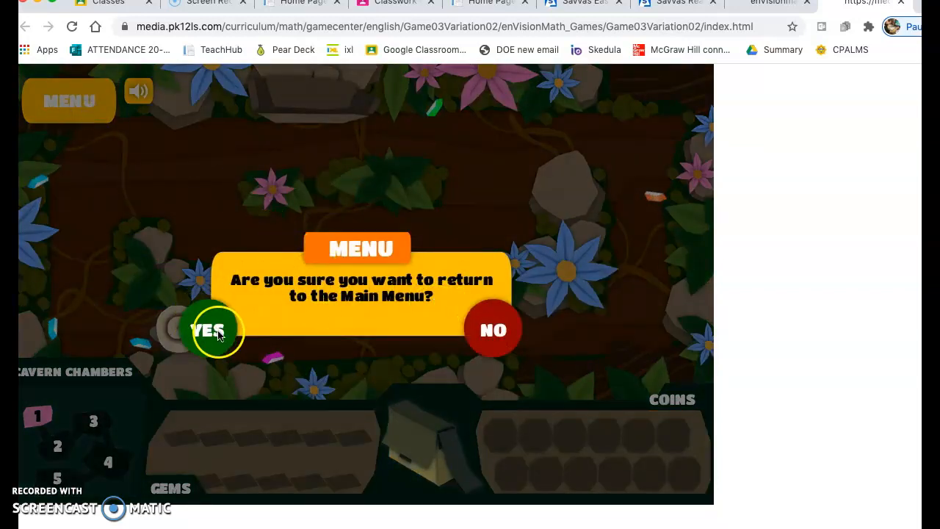
pyautogui.click(496, 334)
# - Try selecting cavern chamber 1, and collect the nearby blue gems and the pink gem along the lower path
pyautogui.click(38, 420)
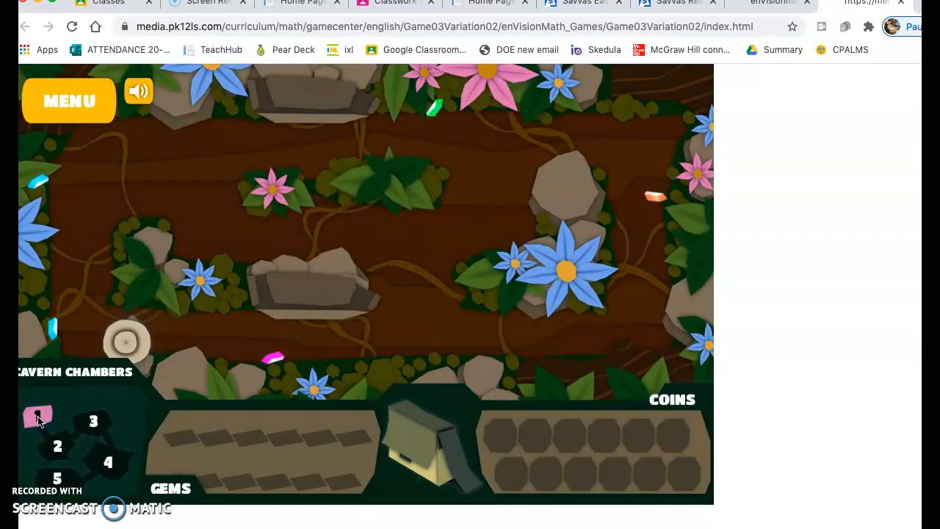
pyautogui.click(38, 420)
pyautogui.click(41, 417)
pyautogui.click(60, 344)
pyautogui.click(131, 343)
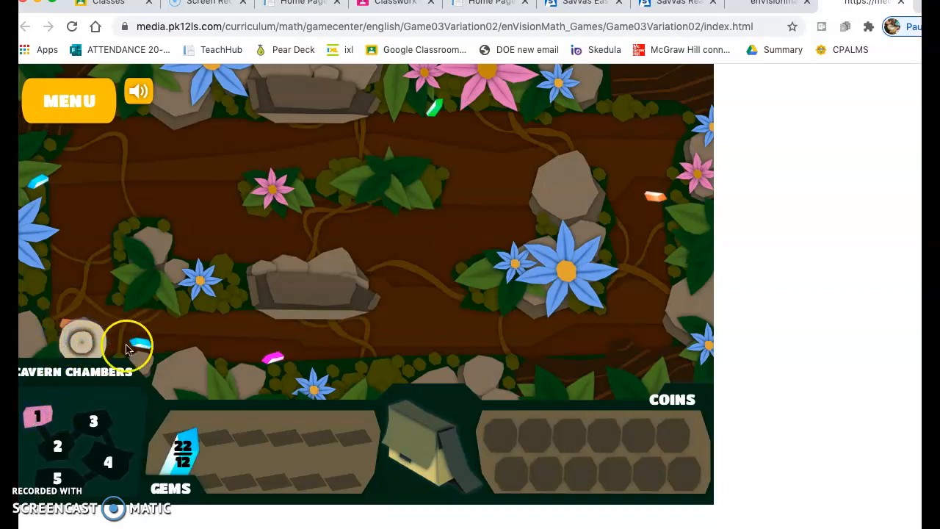
pyautogui.click(272, 362)
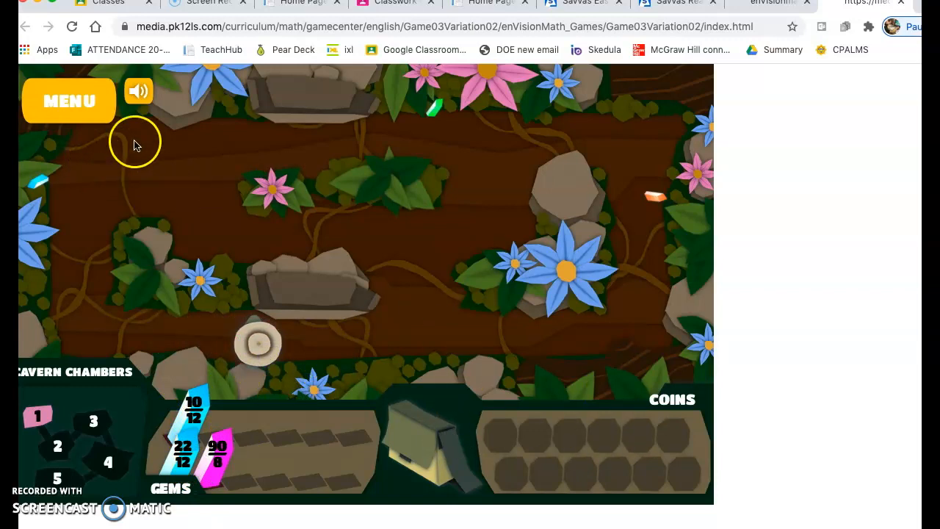
# - Collect the orange and green gems in Jungle Quest, and return to the Grade 6 program page in Savvas Realize
pyautogui.click(656, 197)
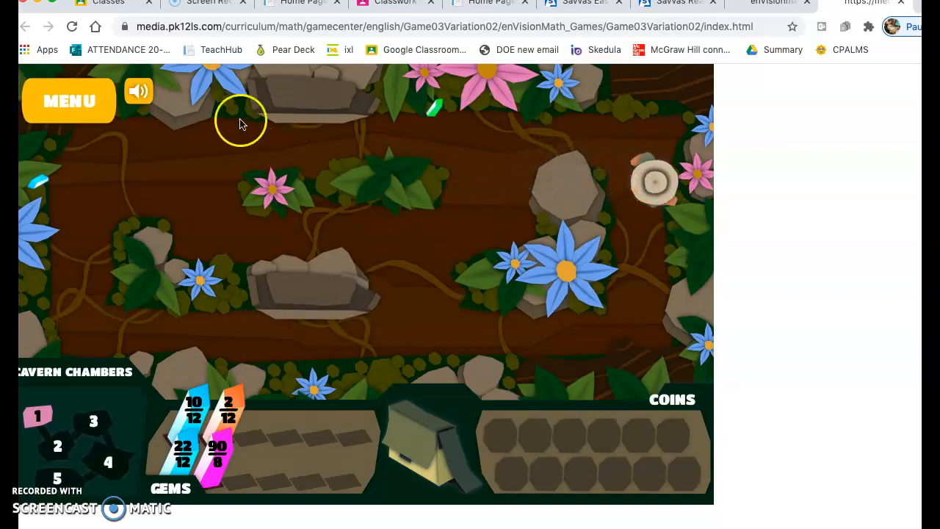
pyautogui.click(139, 92)
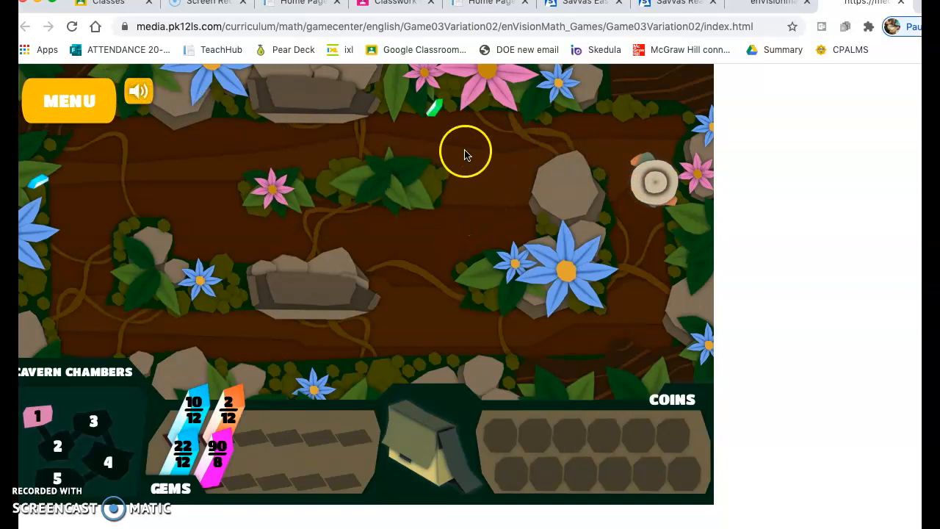
pyautogui.click(437, 119)
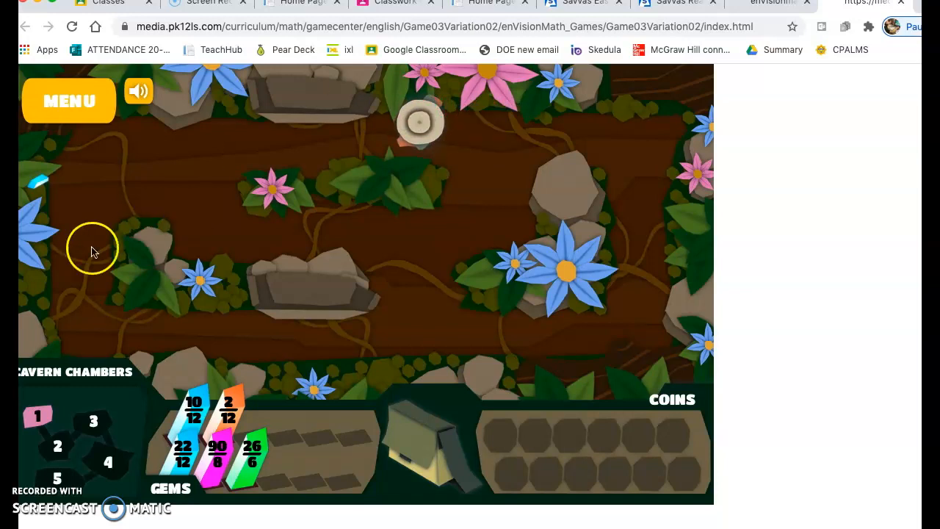
pyautogui.click(246, 178)
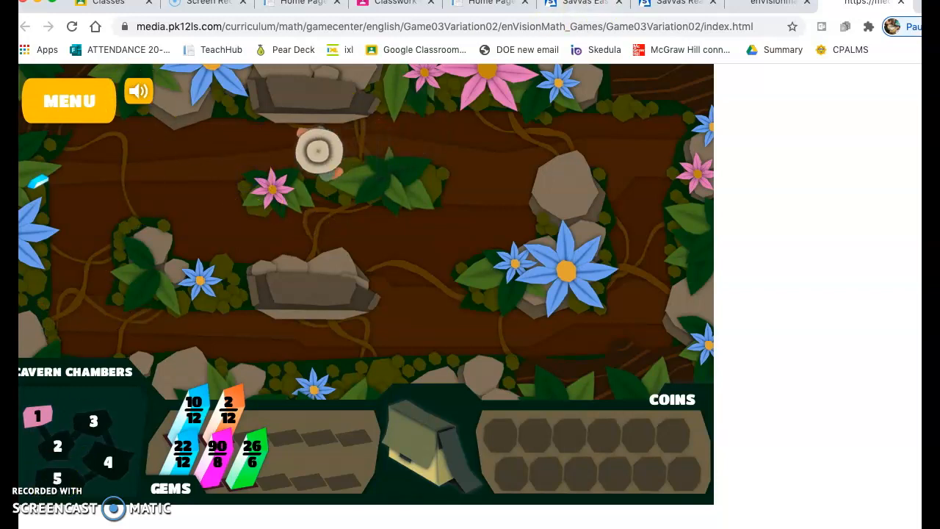
pyautogui.click(683, 3)
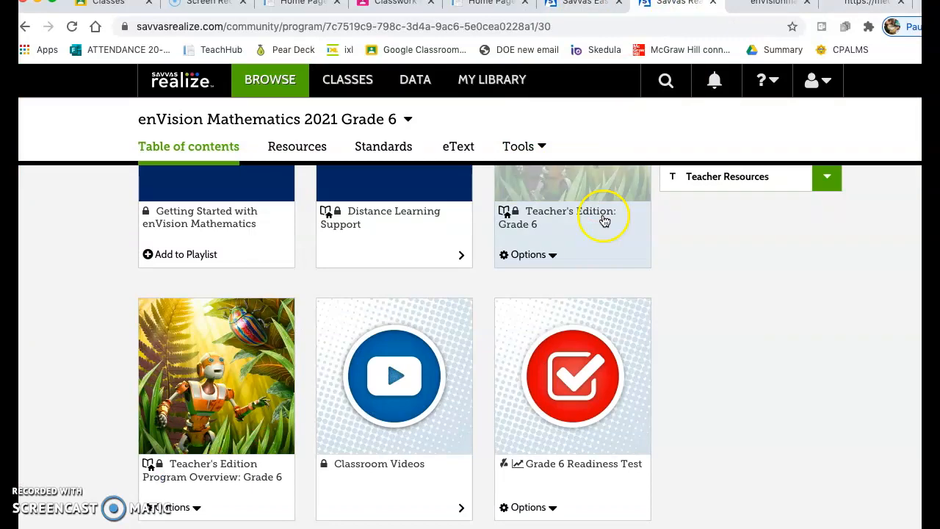